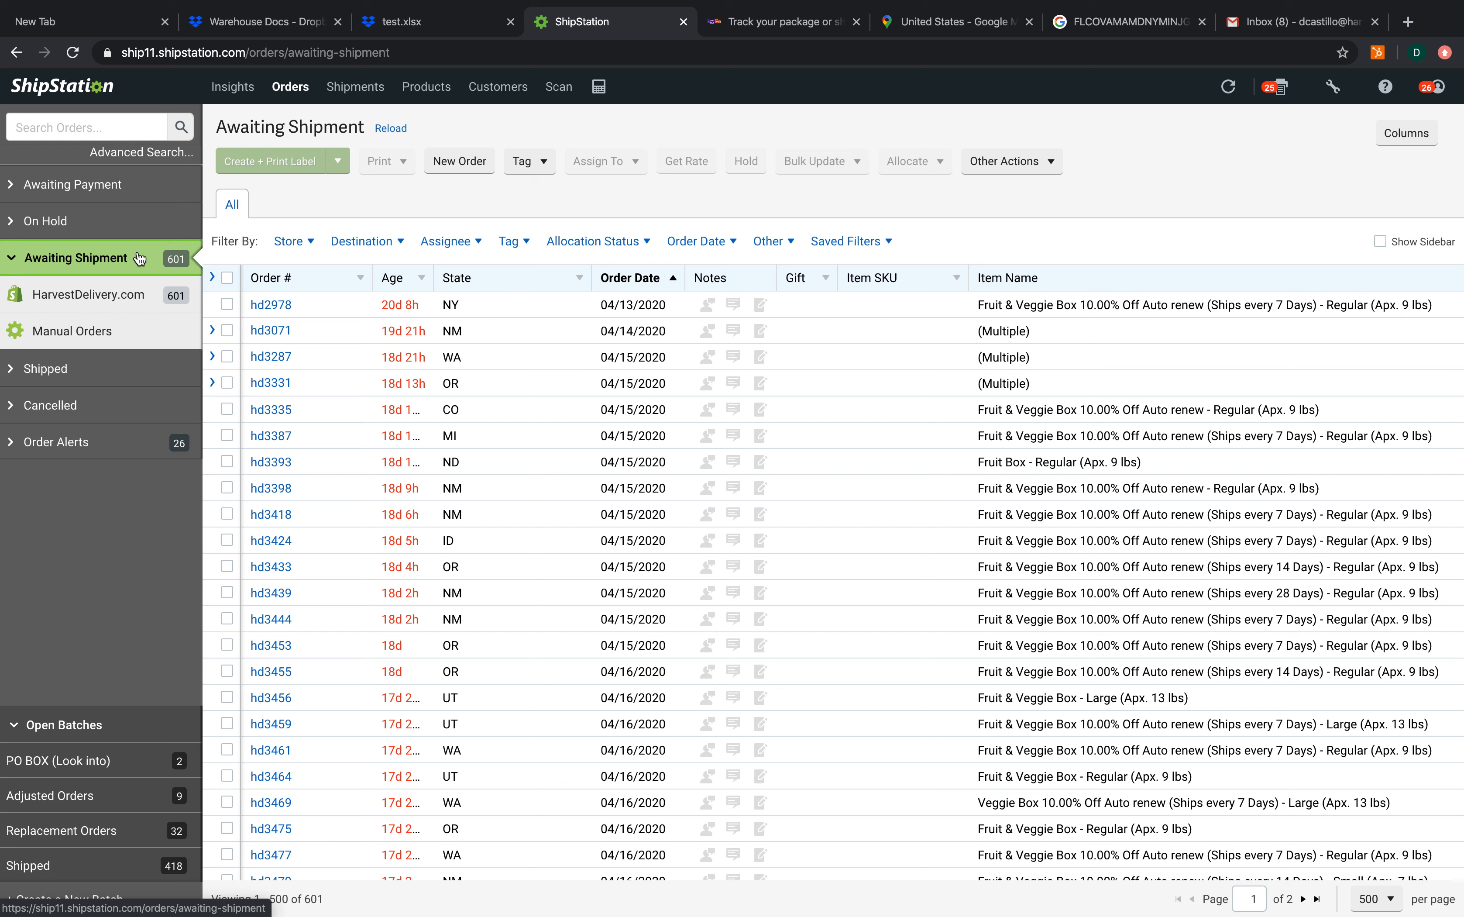
# Export all records in the Awaiting Shipment view as order line items
pyautogui.click(139, 257)
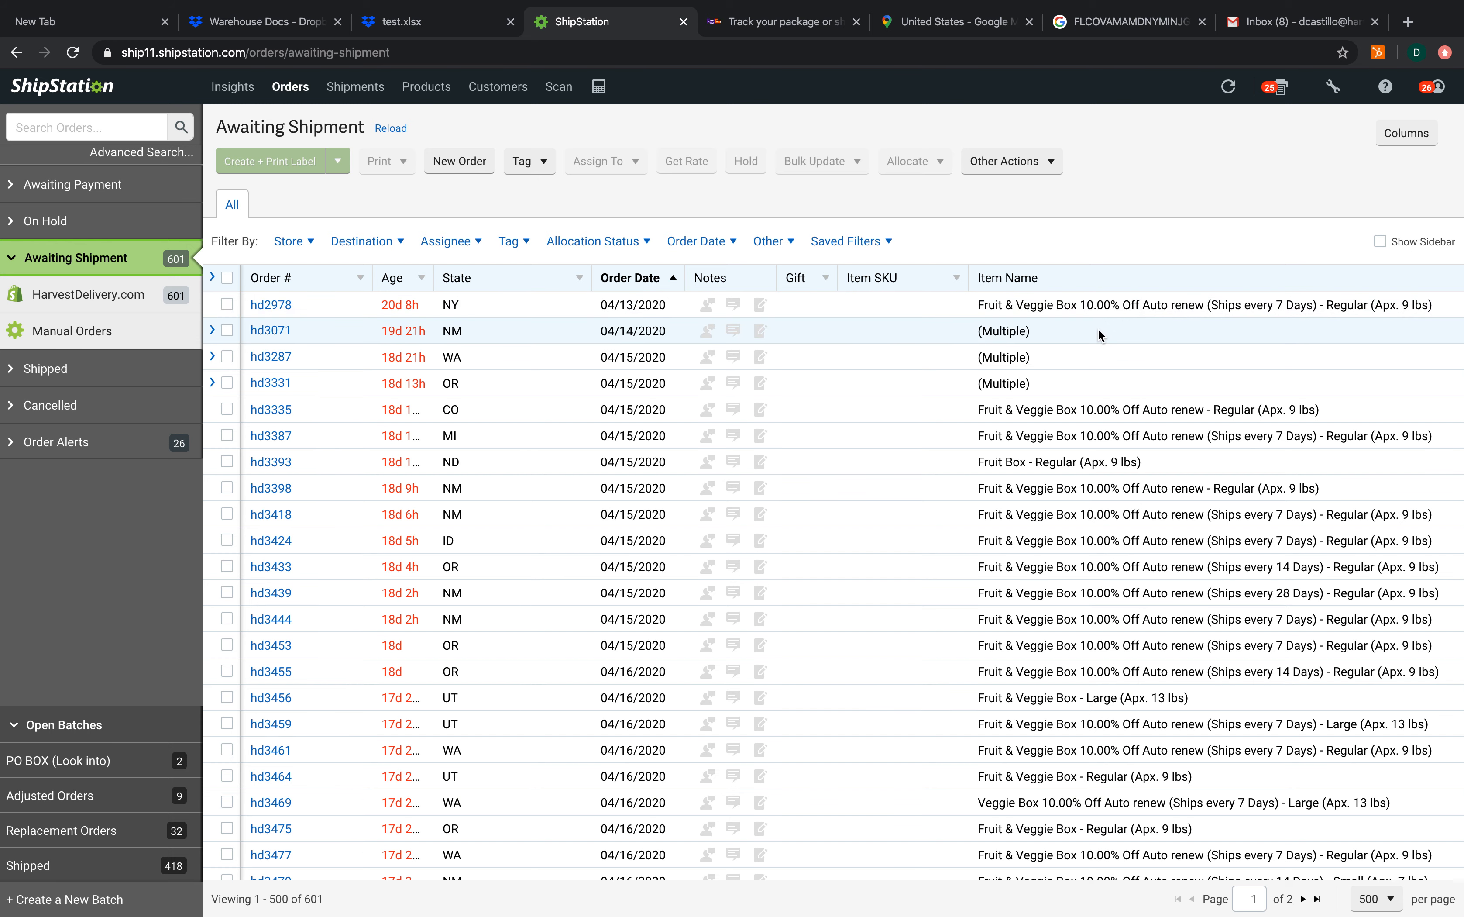
pyautogui.hscroll(5, 1099, 329)
pyautogui.hscroll(5, 1098, 329)
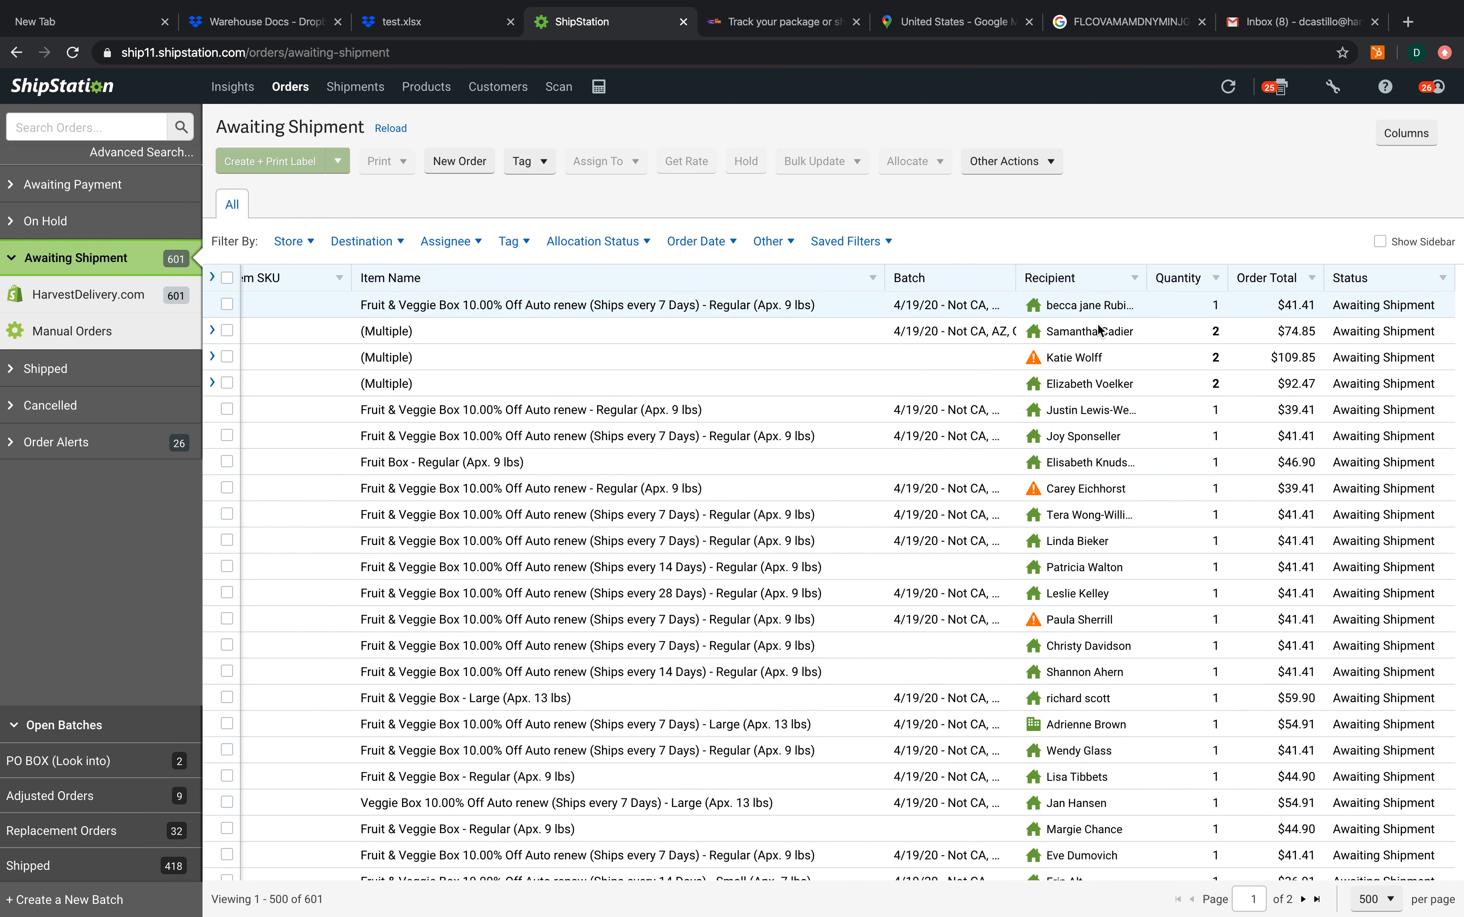
pyautogui.hscroll(-3, 1098, 329)
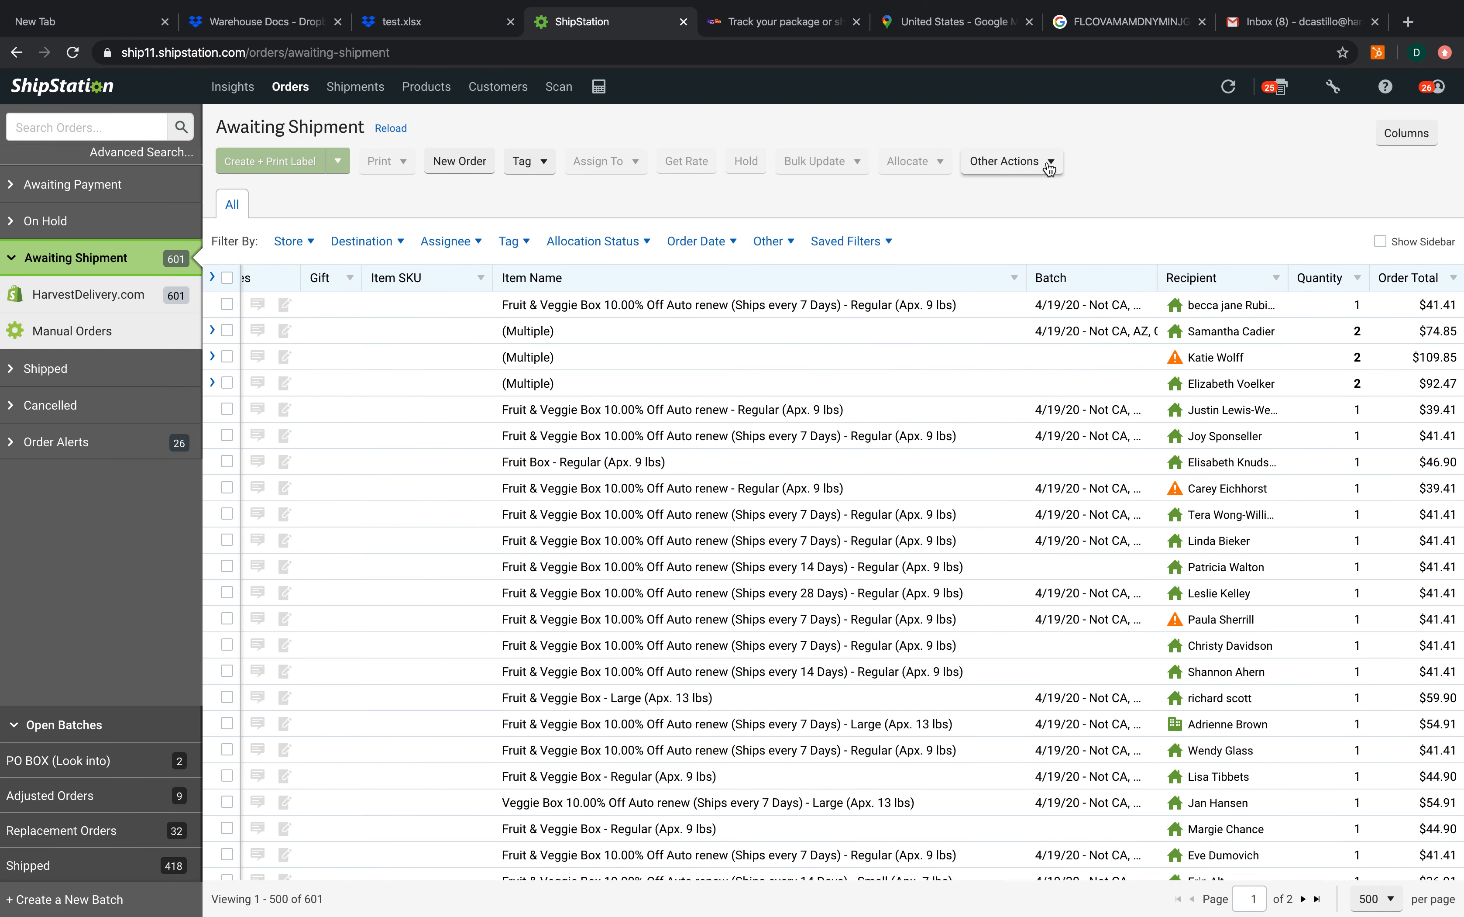
pyautogui.click(1049, 167)
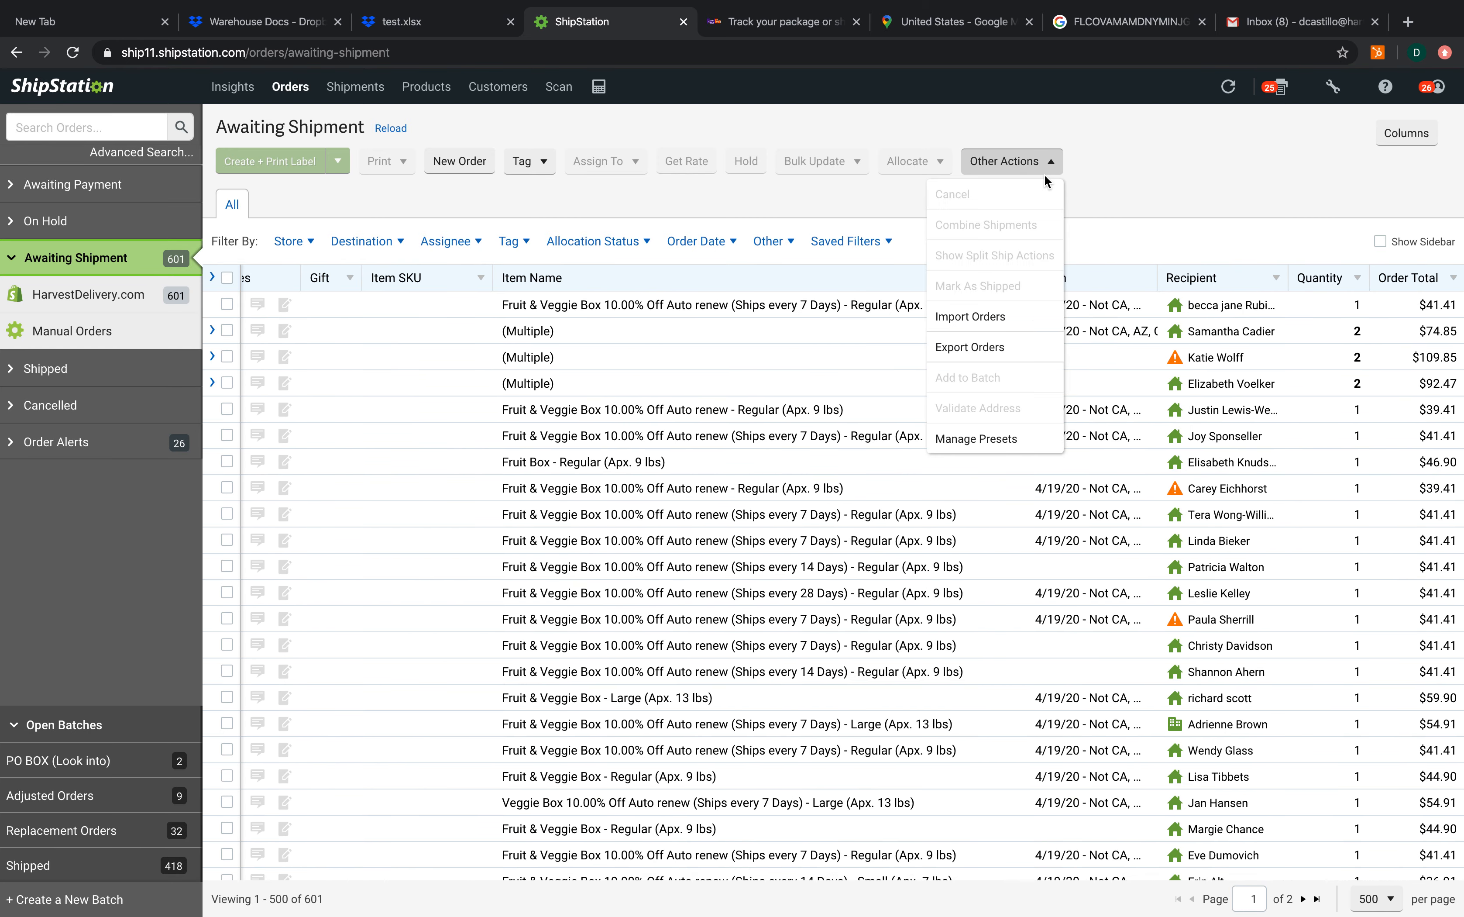
pyautogui.click(973, 348)
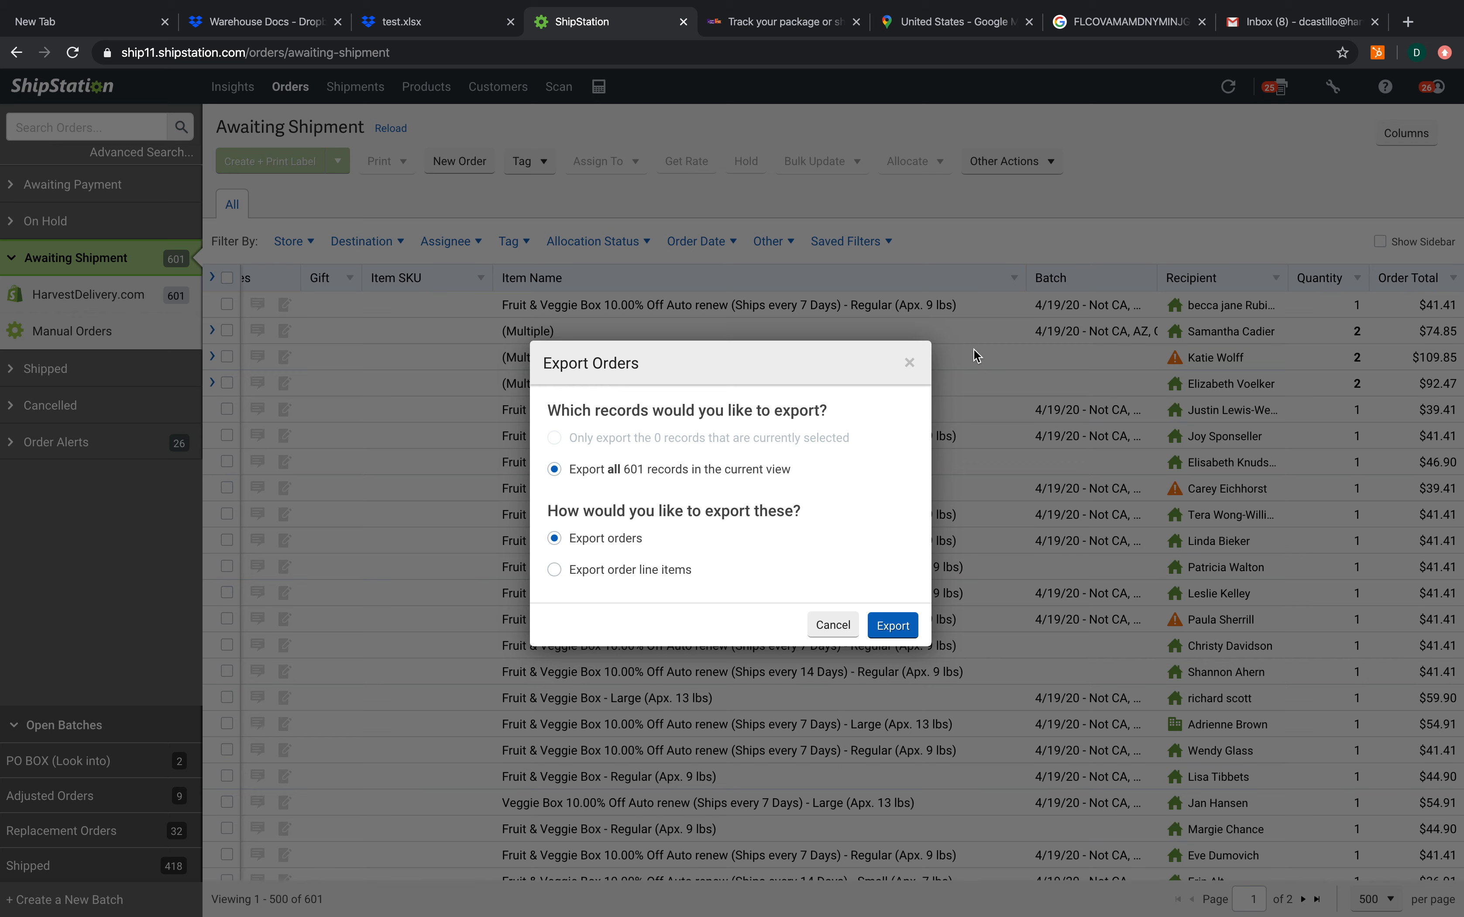
pyautogui.click(621, 570)
pyautogui.click(888, 631)
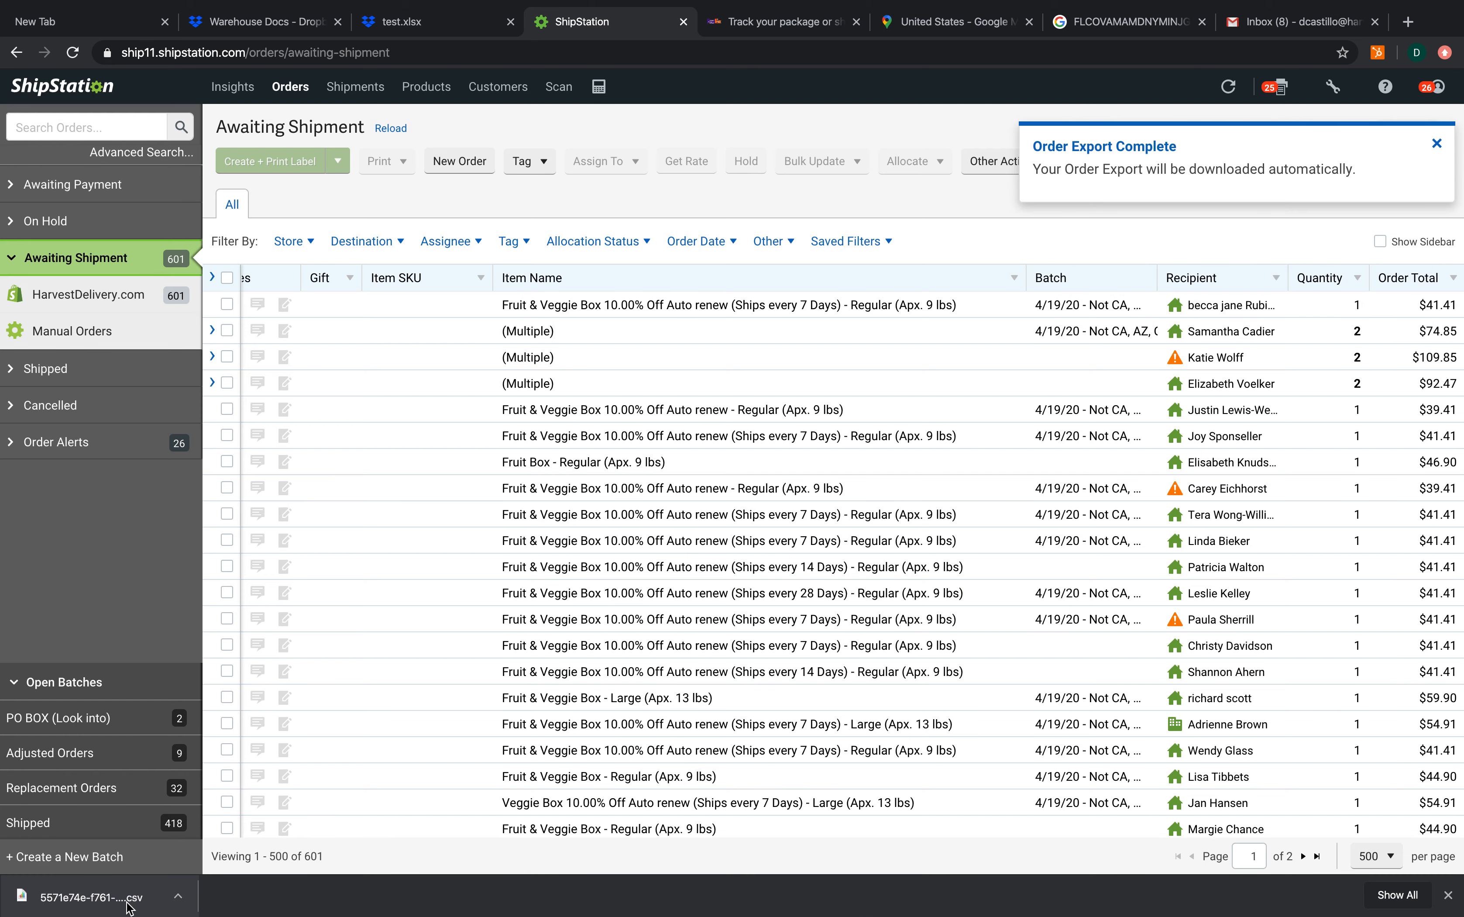
# Open the downloaded CSV export in Numbers, keep the default import settings, and make the window full screen
pyautogui.click(91, 896)
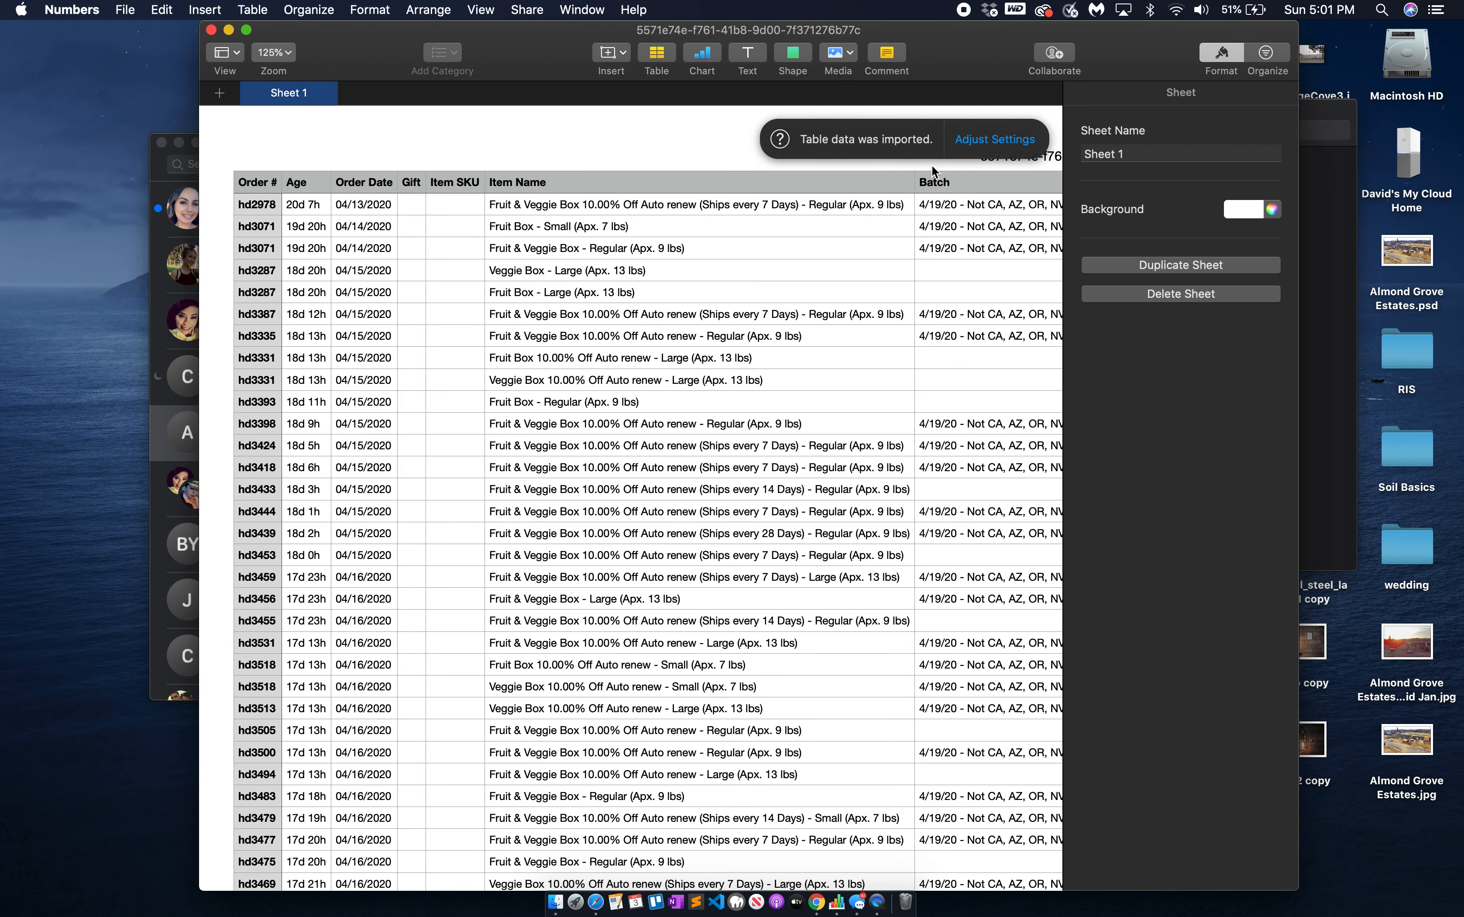
pyautogui.click(994, 139)
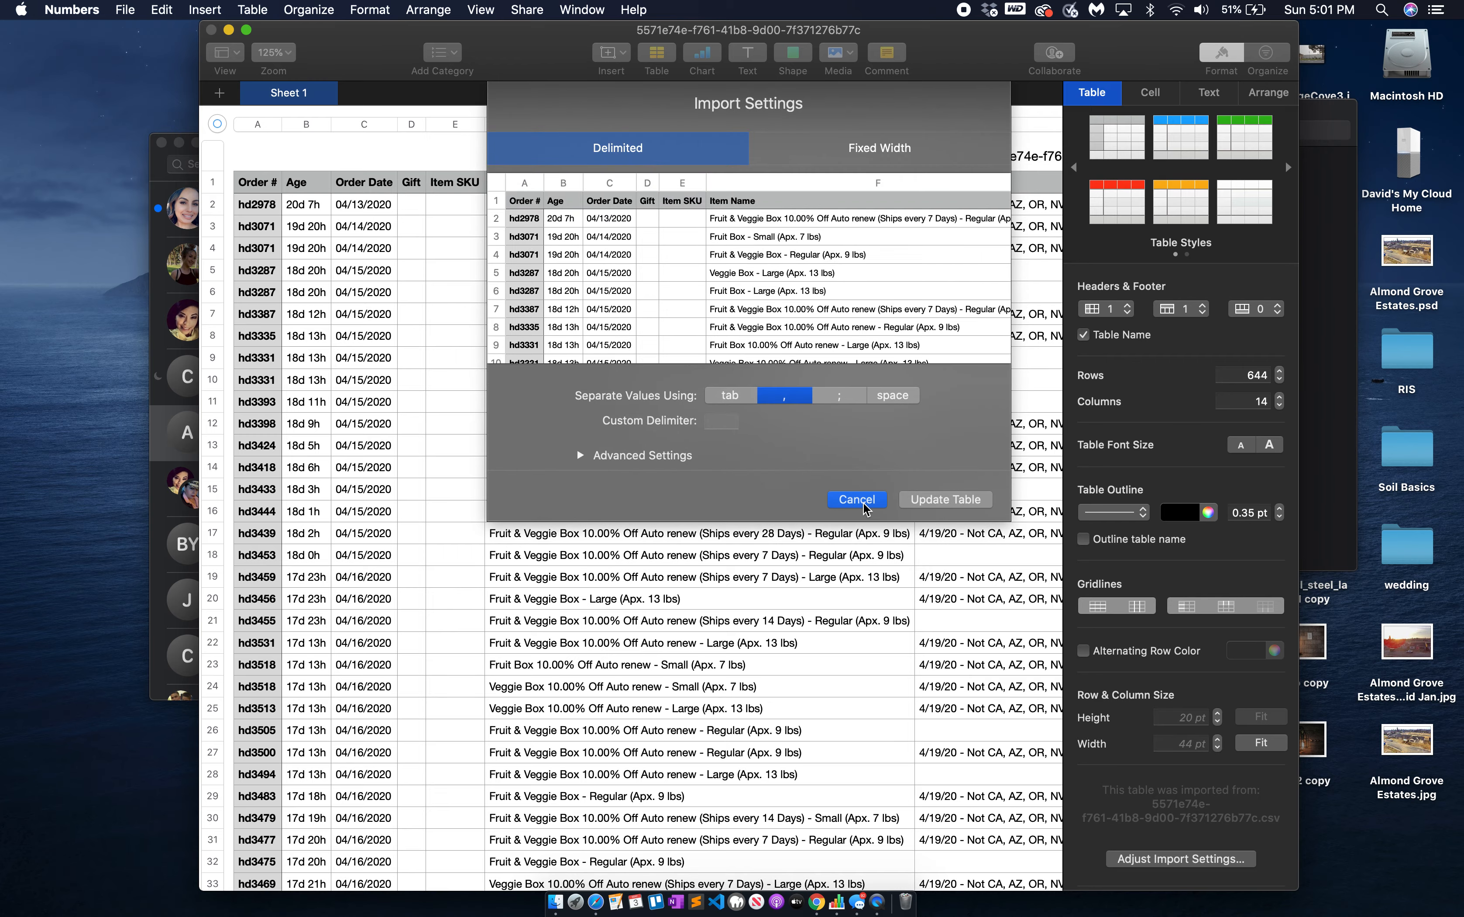
pyautogui.click(864, 505)
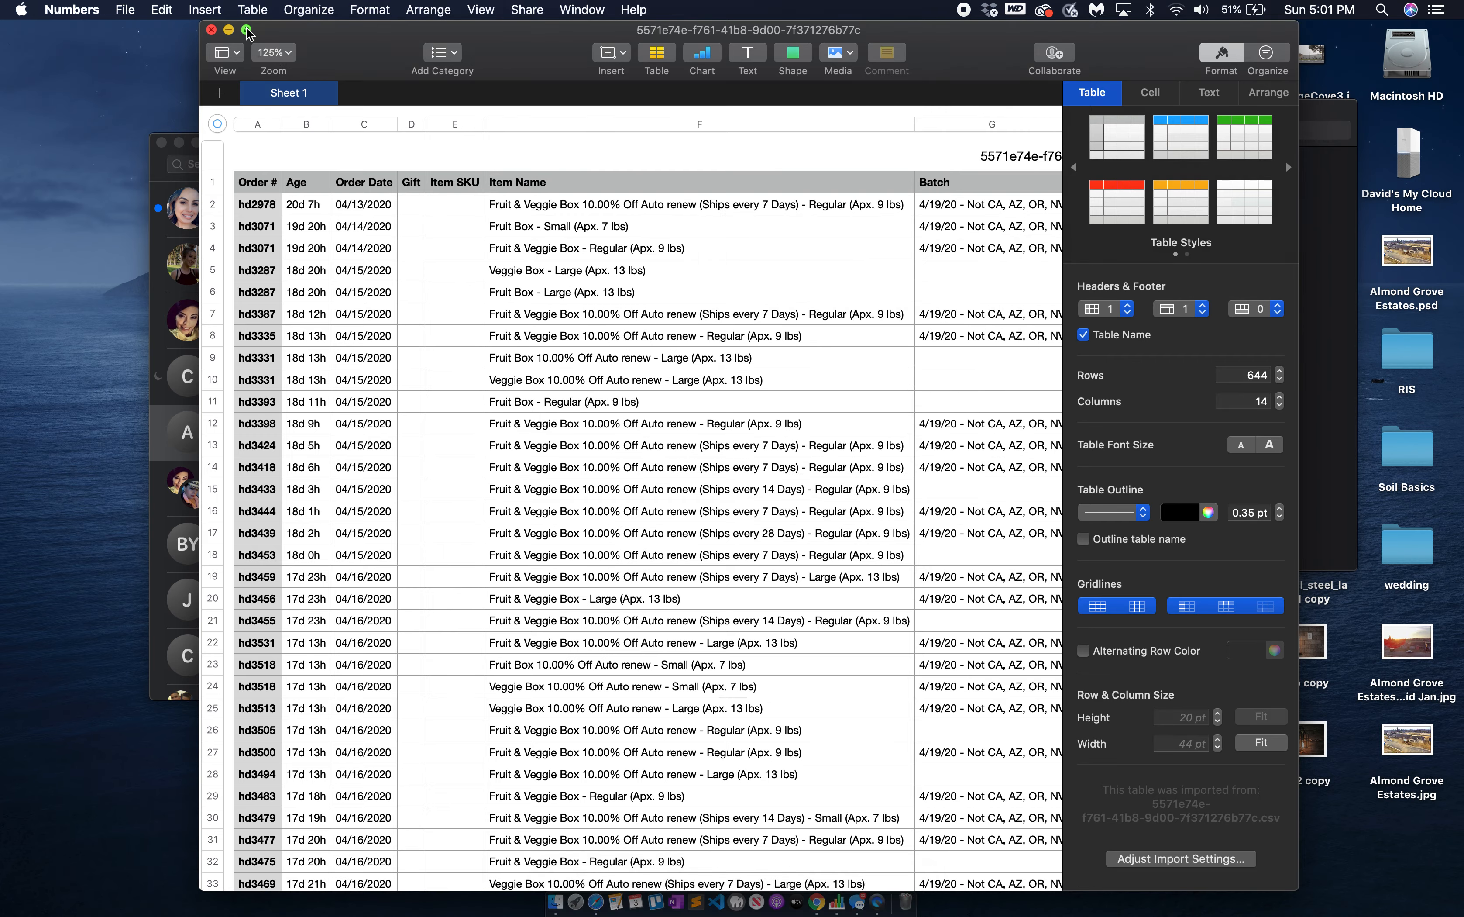
pyautogui.click(247, 29)
# Look through the columns and rows of the imported order table
pyautogui.hscroll(10, 656, 316)
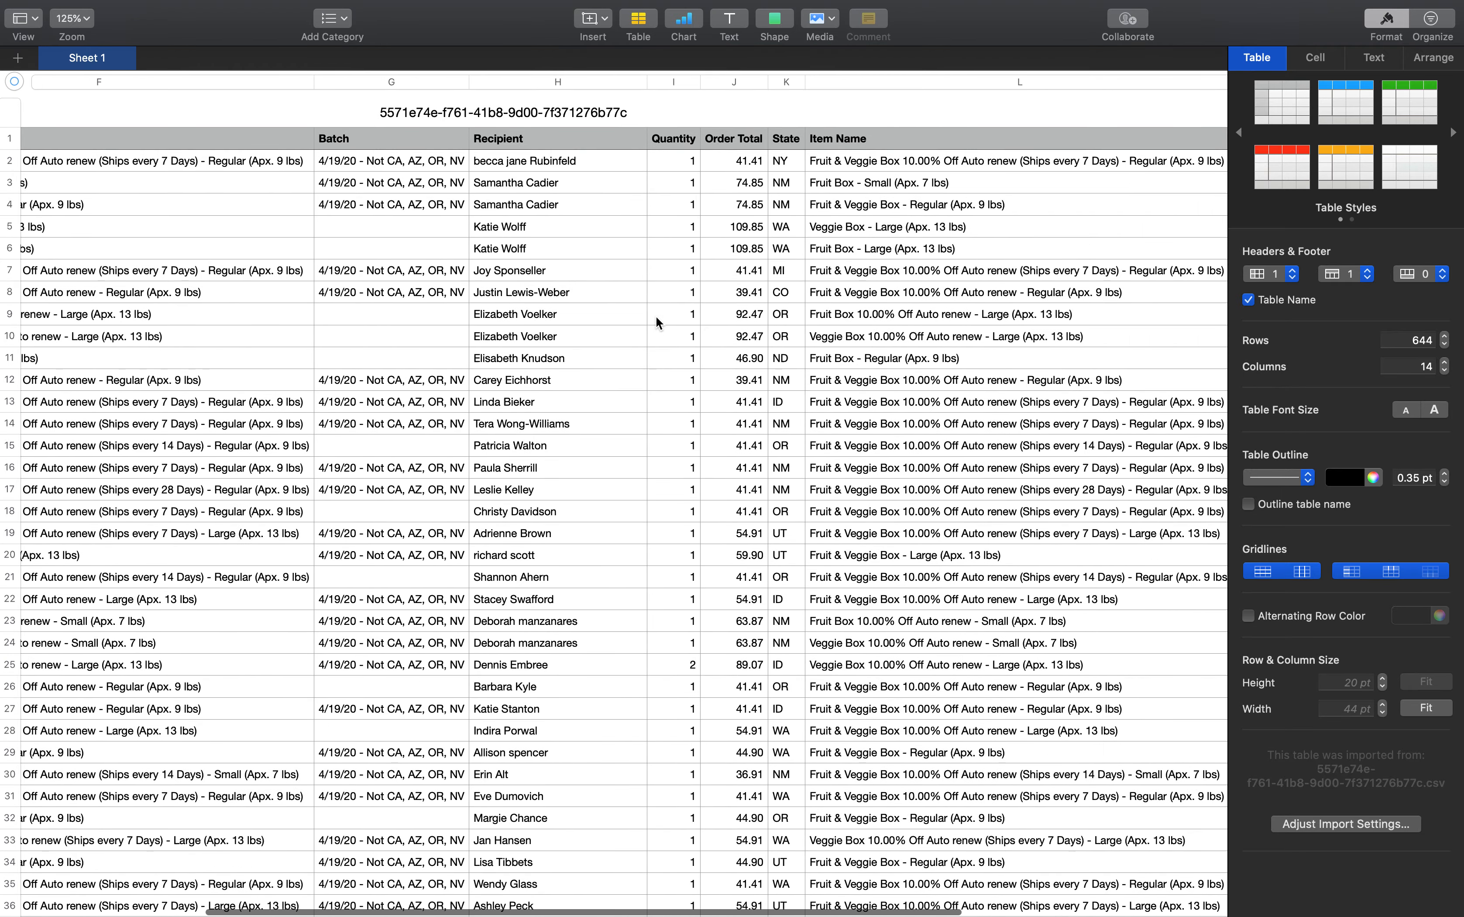
pyautogui.hscroll(-10, 649, 317)
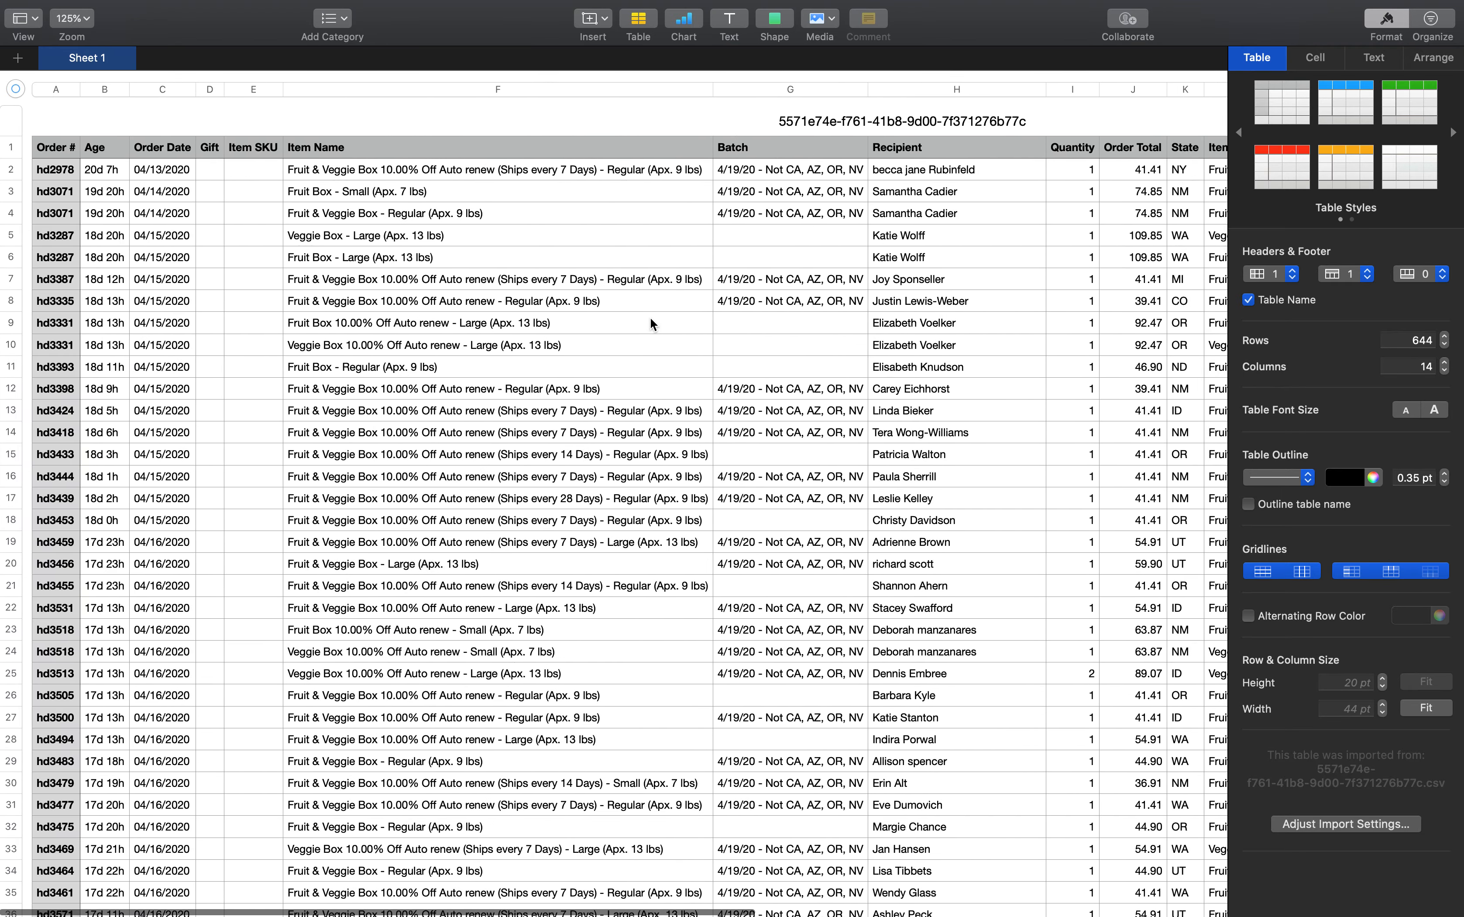
pyautogui.hscroll(10, 649, 317)
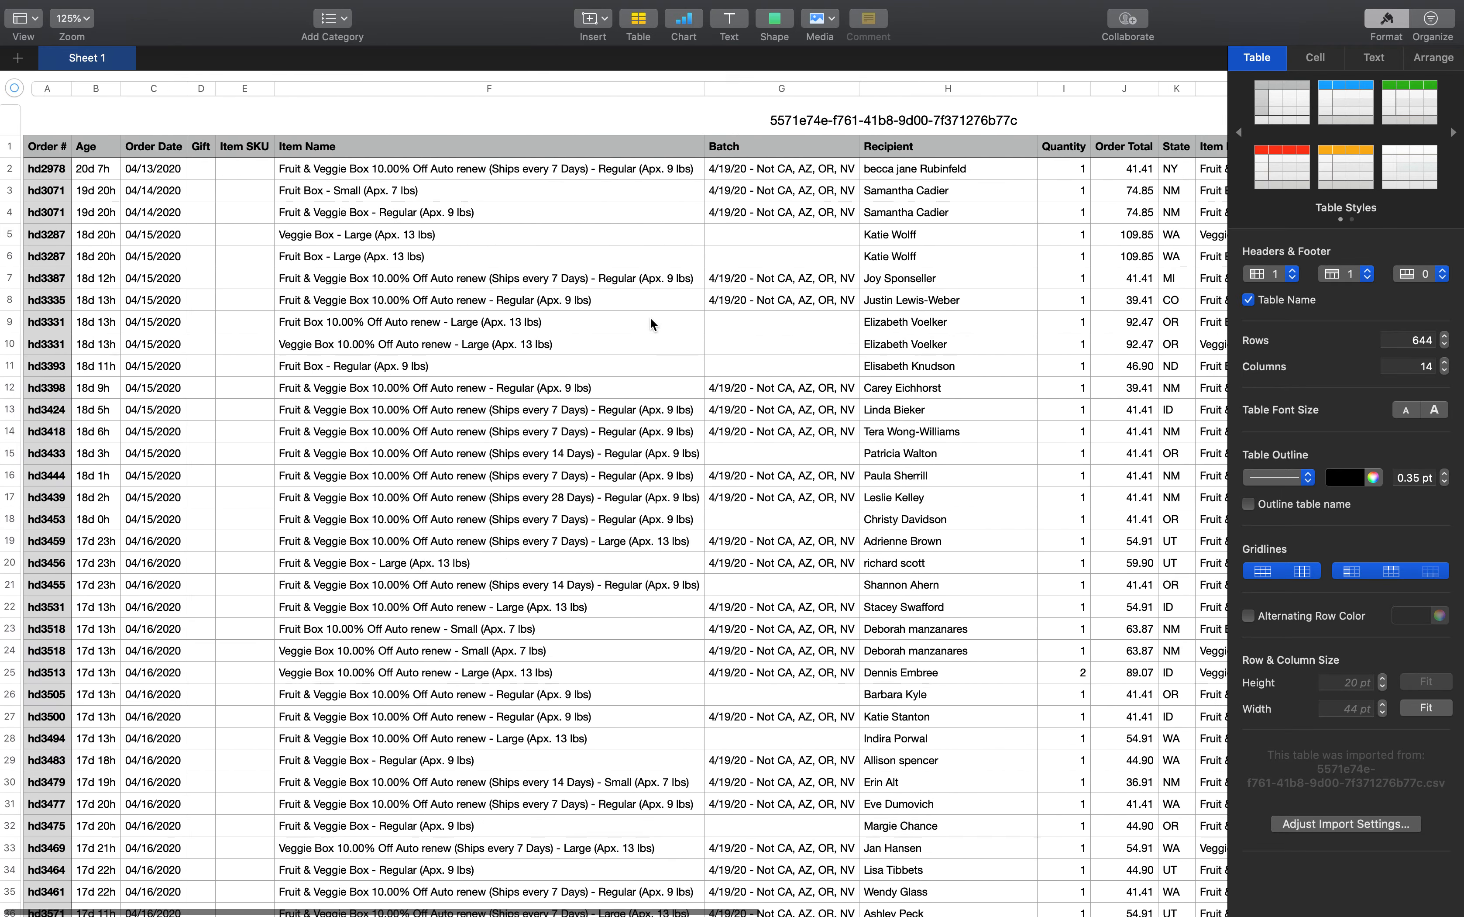
pyautogui.hscroll(-5, 649, 317)
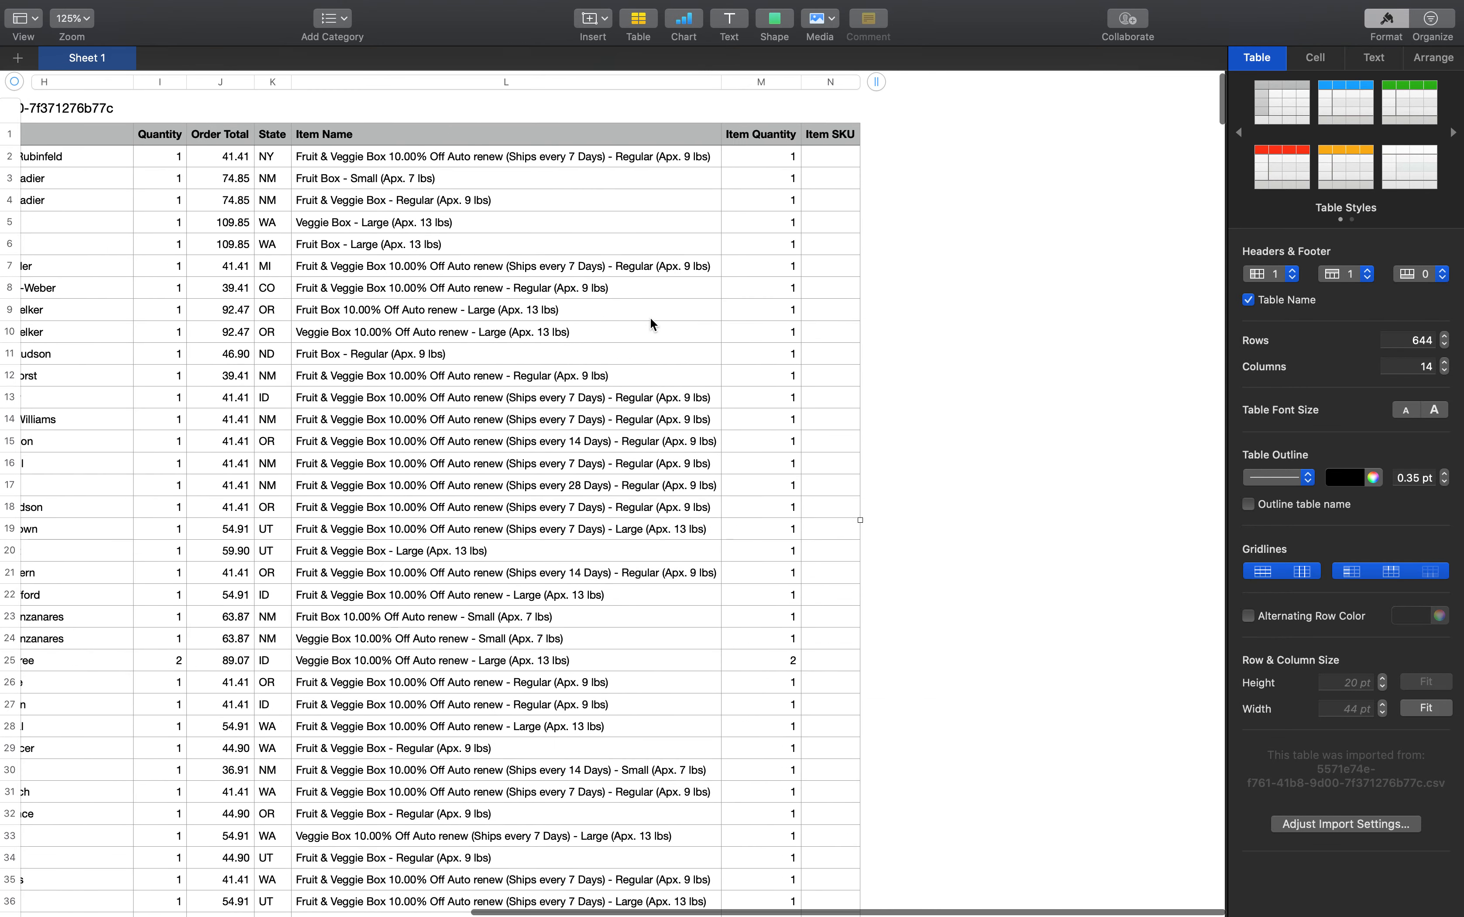
pyautogui.hscroll(-10, 650, 319)
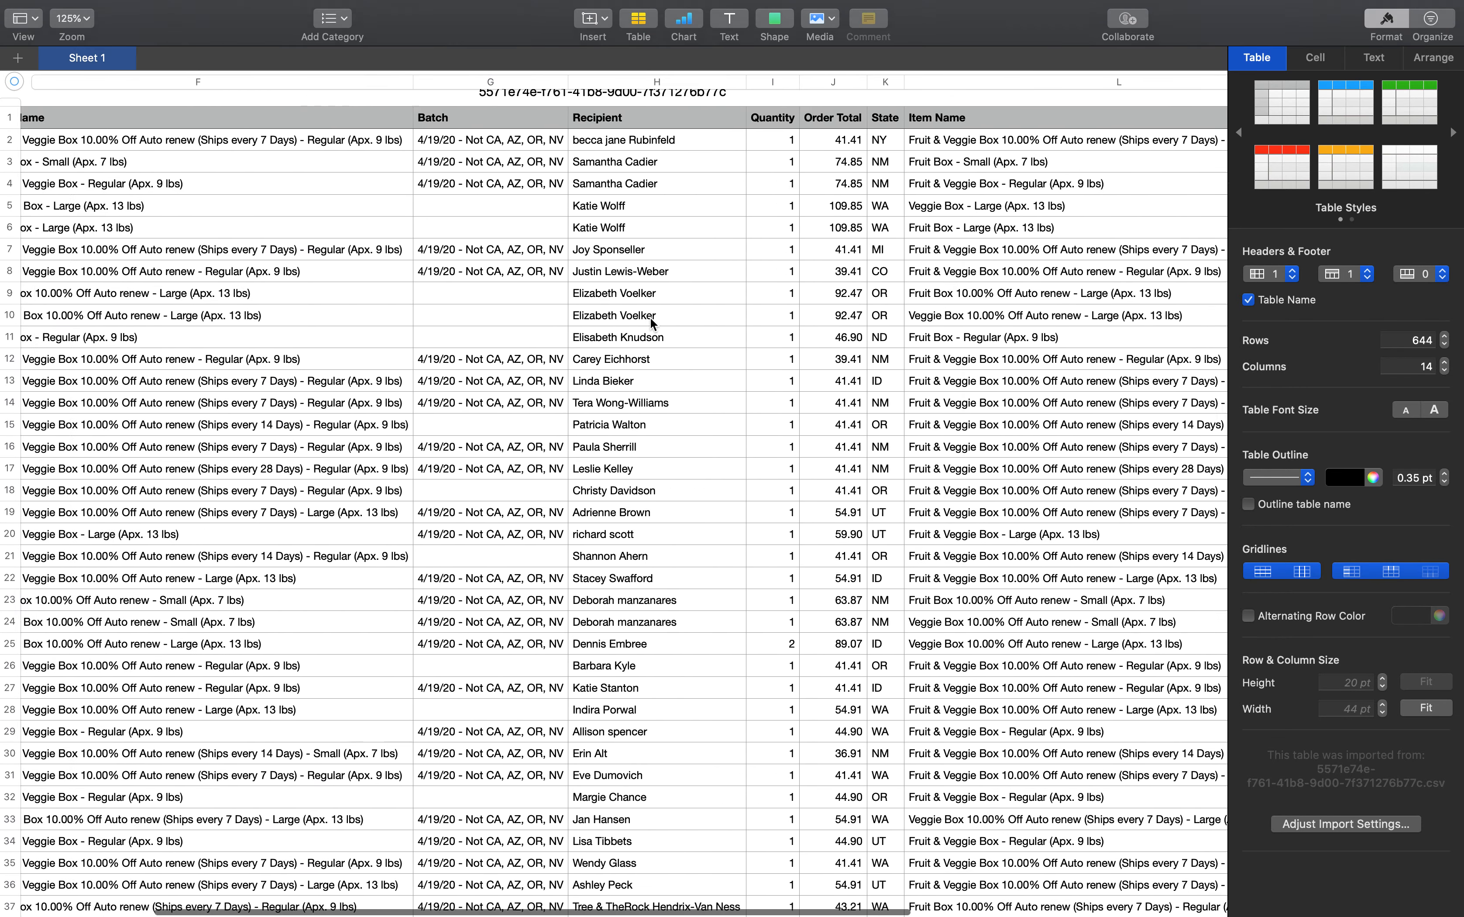
pyautogui.scroll(-10, 650, 323)
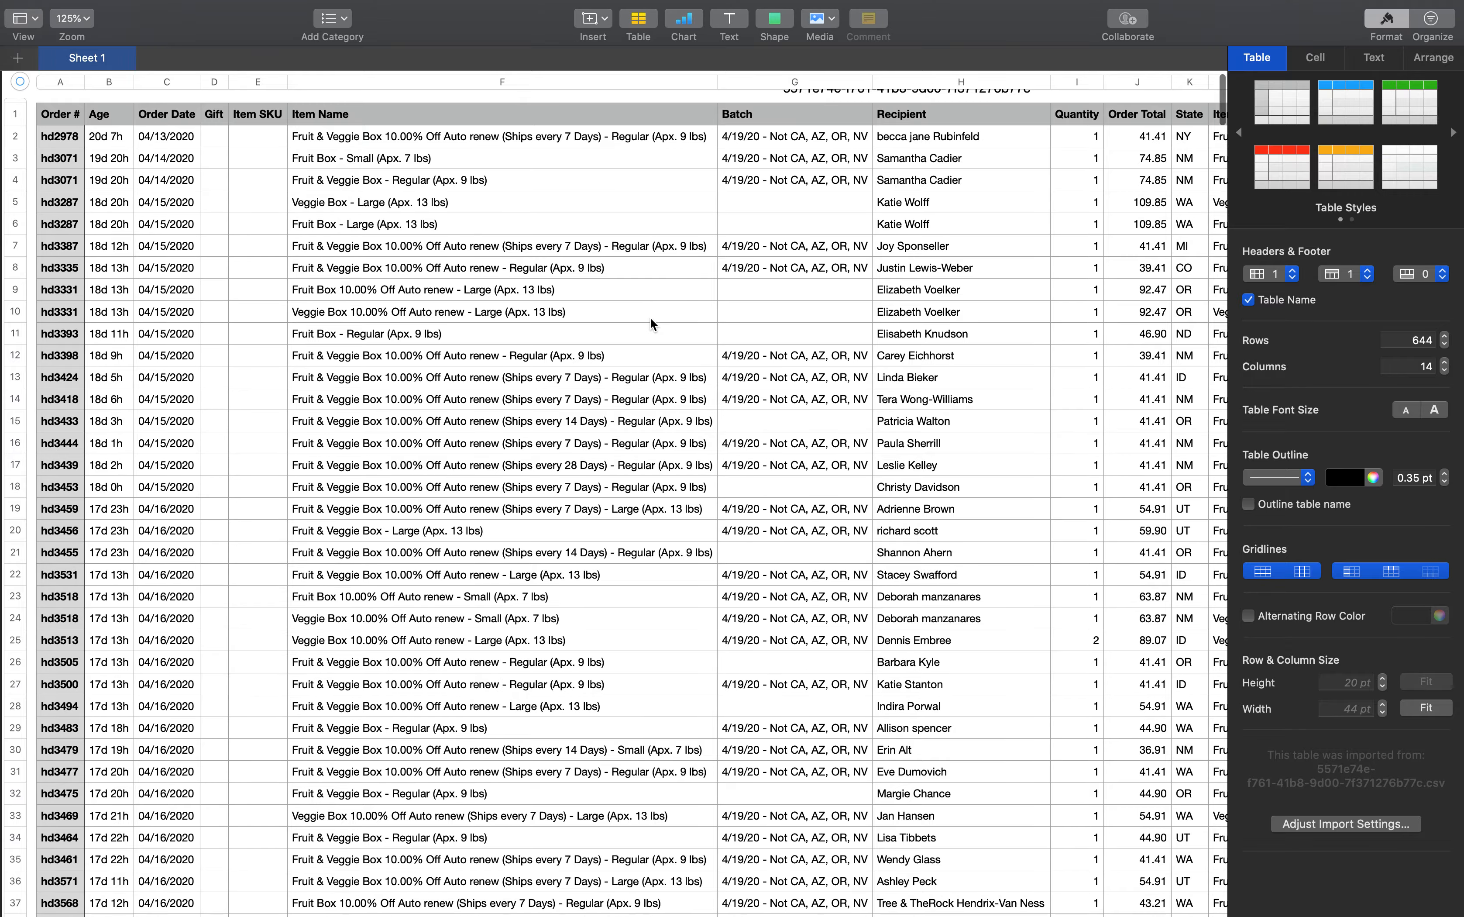
pyautogui.scroll(-3, 651, 320)
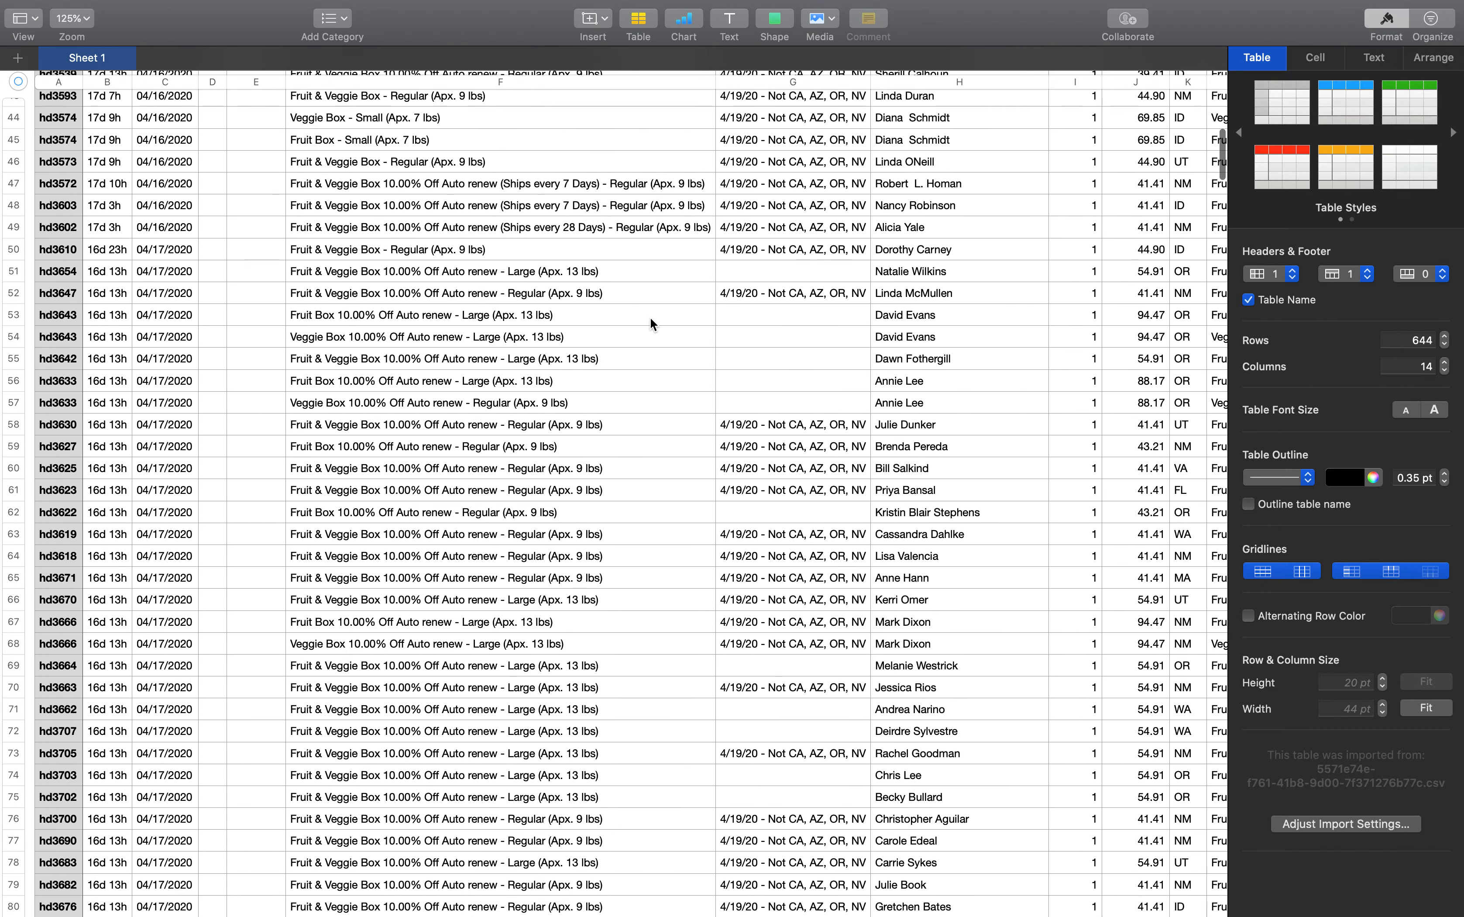
pyautogui.hscroll(5, 651, 319)
pyautogui.scroll(15, 650, 317)
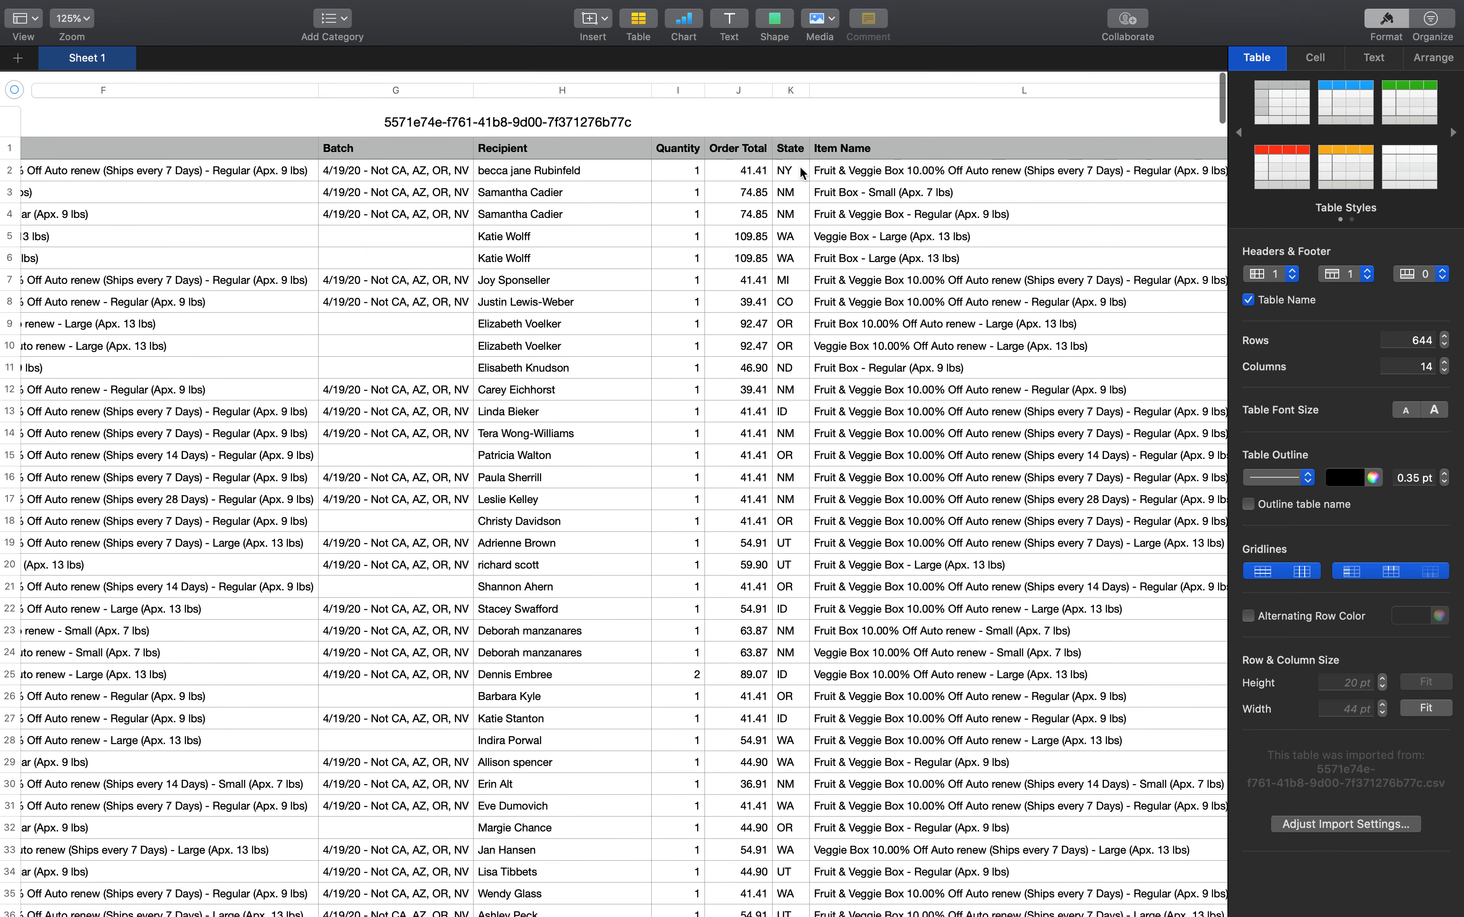
# Group the order table's rows into categories by the State column
pyautogui.click(797, 153)
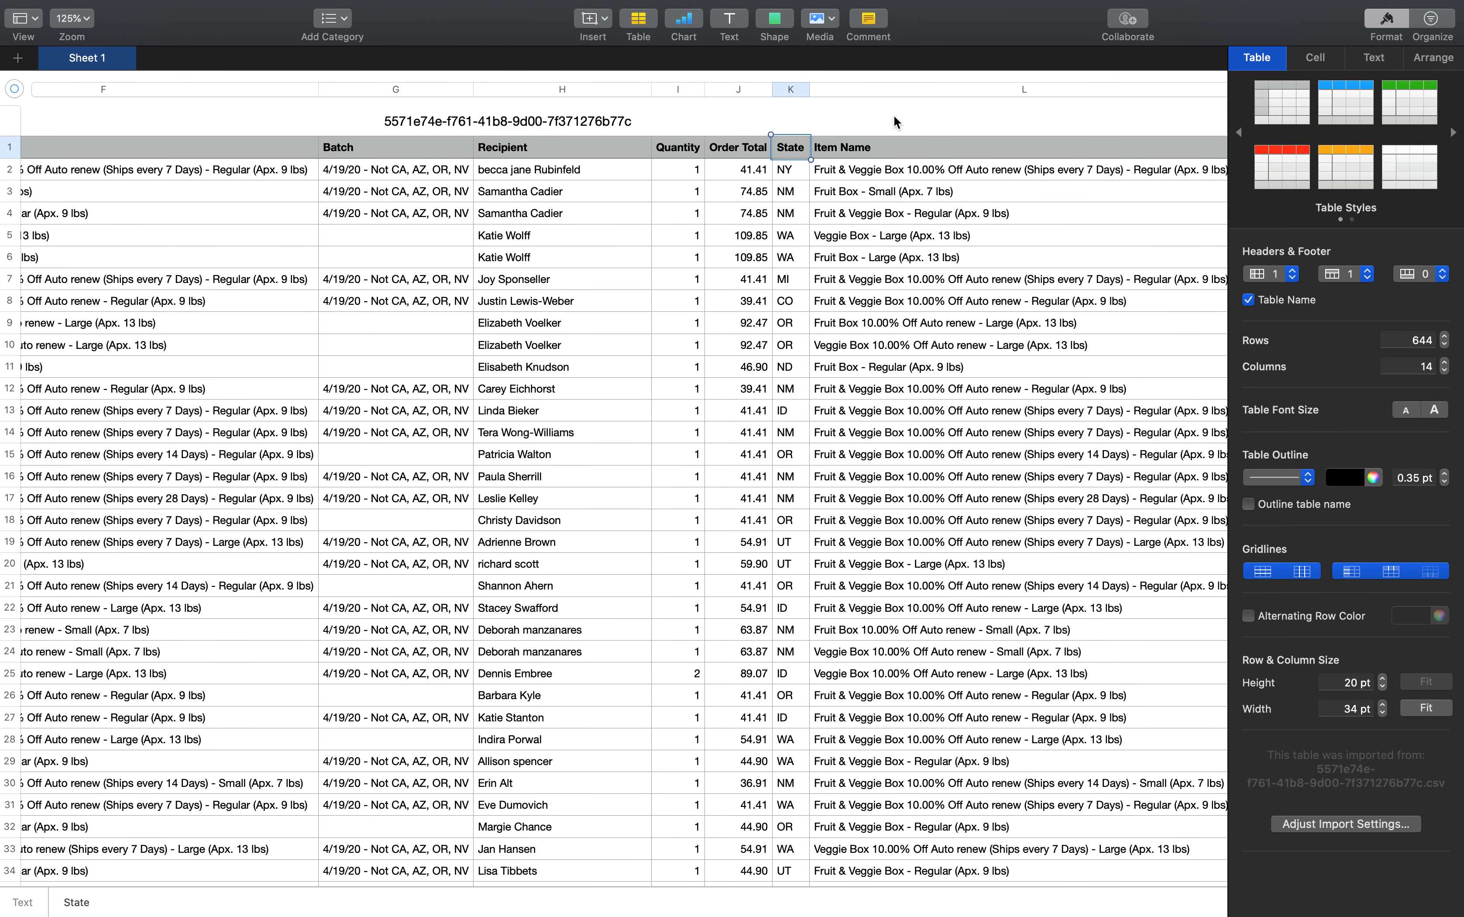
pyautogui.click(929, 111)
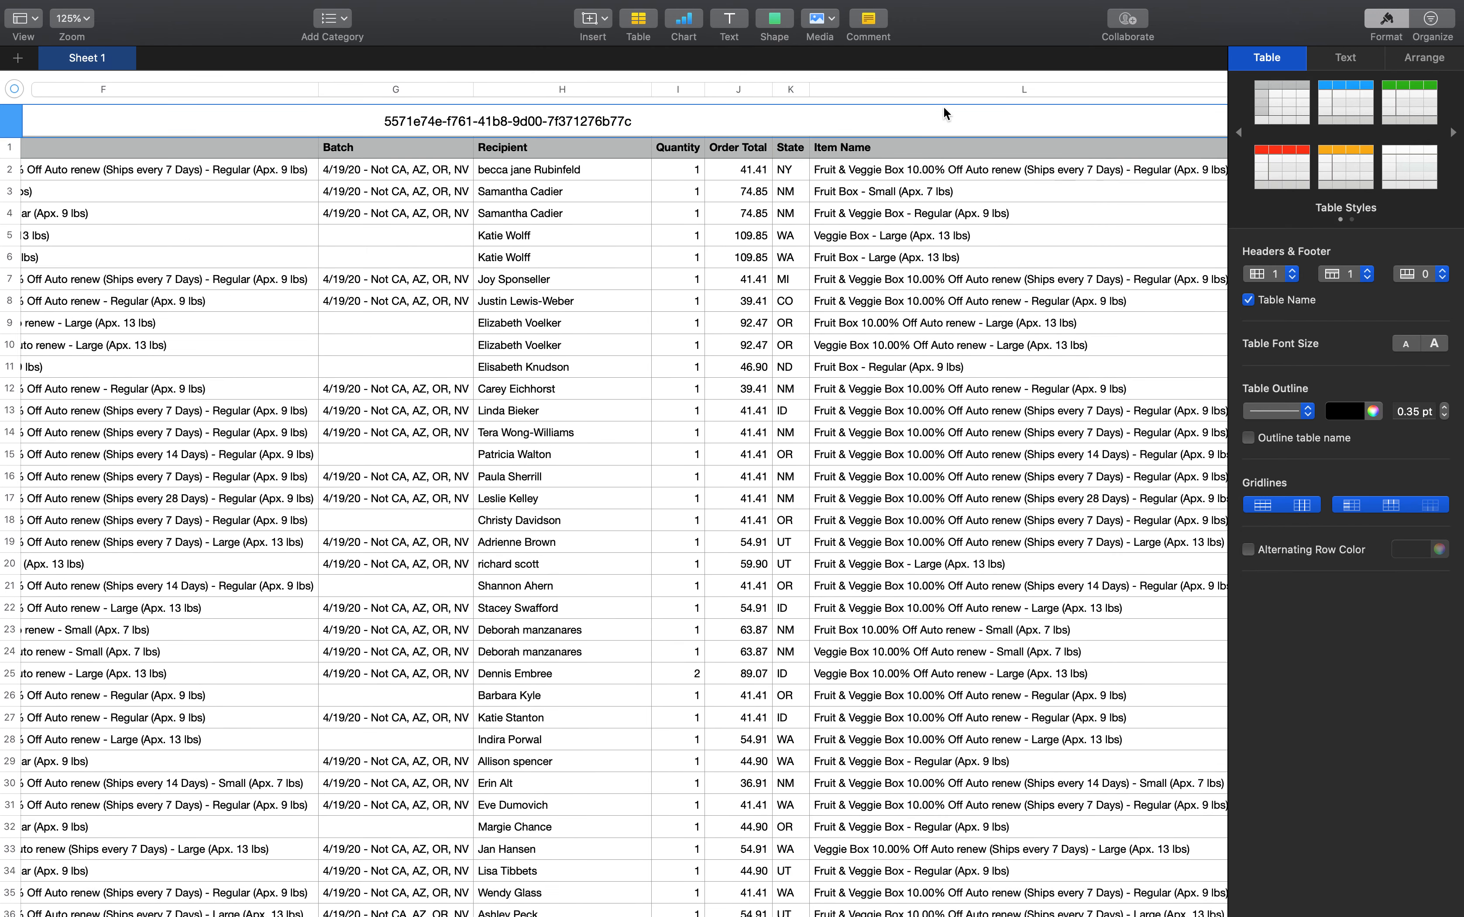
pyautogui.click(792, 89)
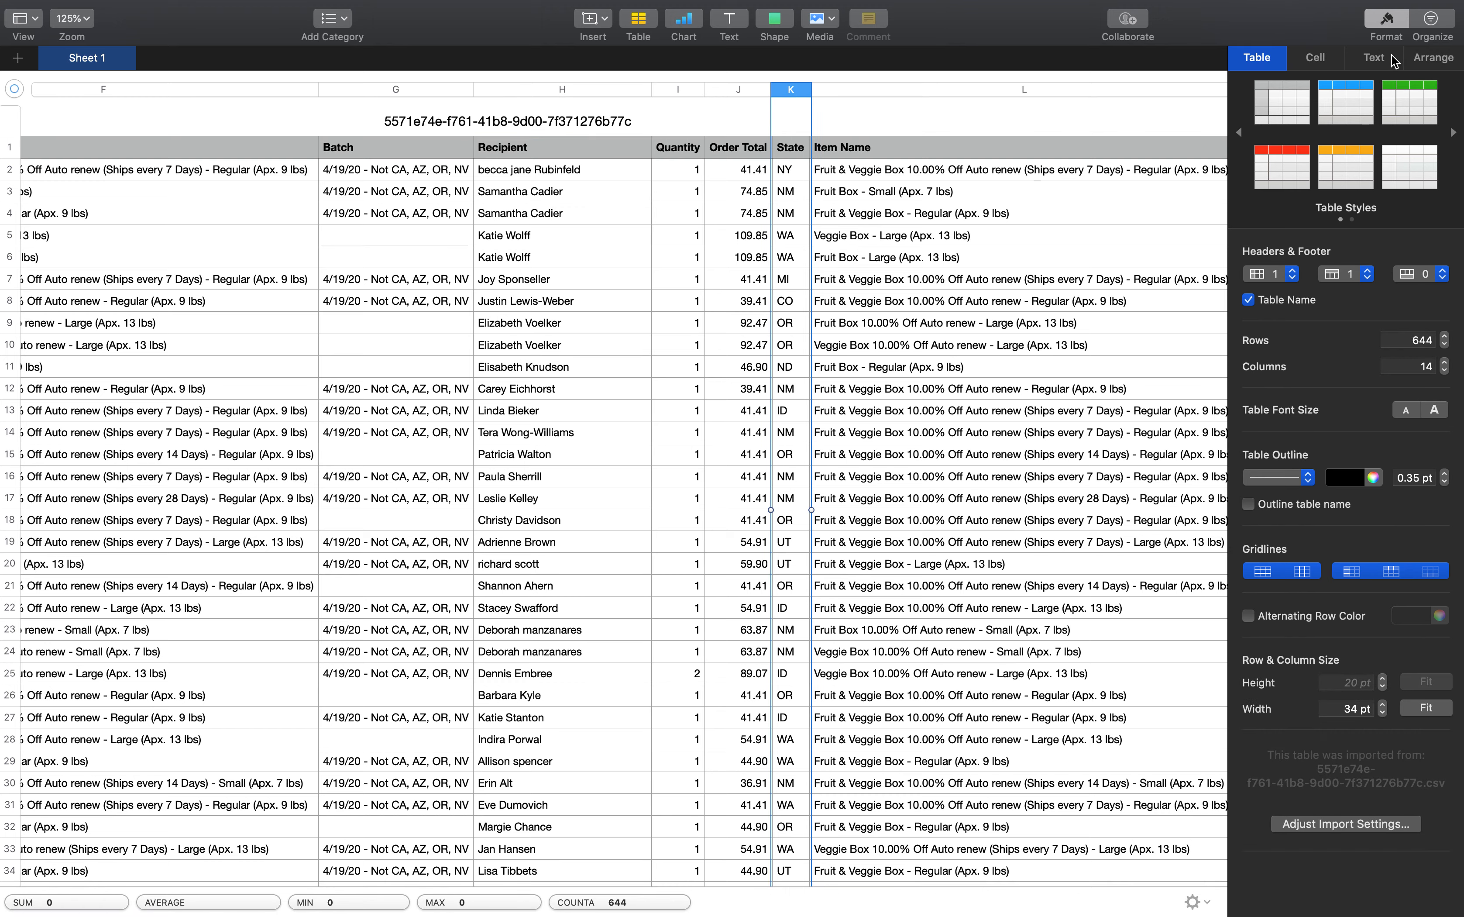
pyautogui.click(1414, 58)
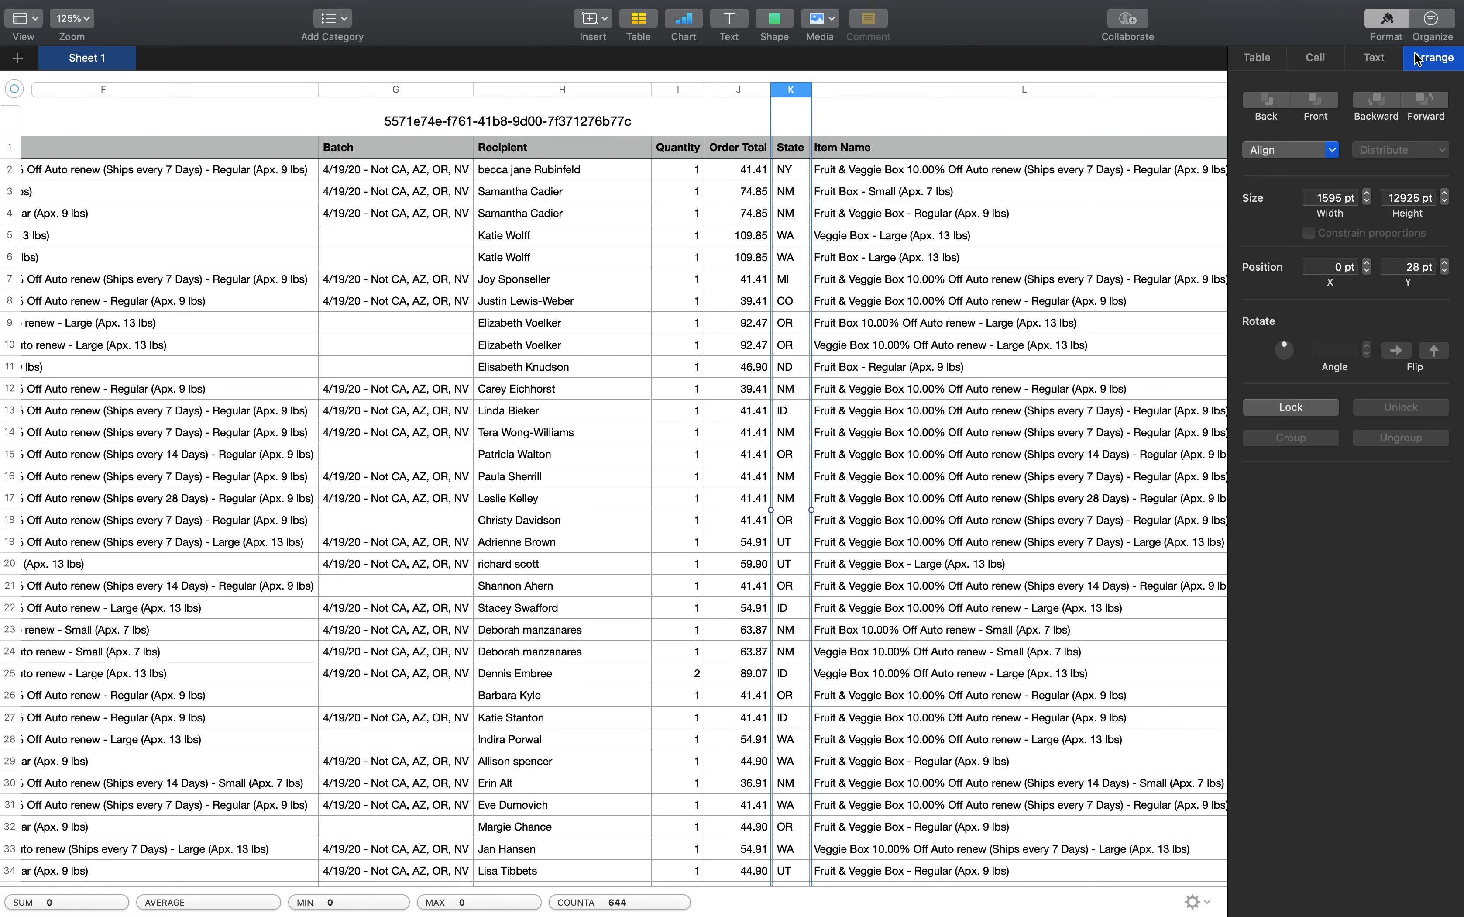
pyautogui.click(1433, 23)
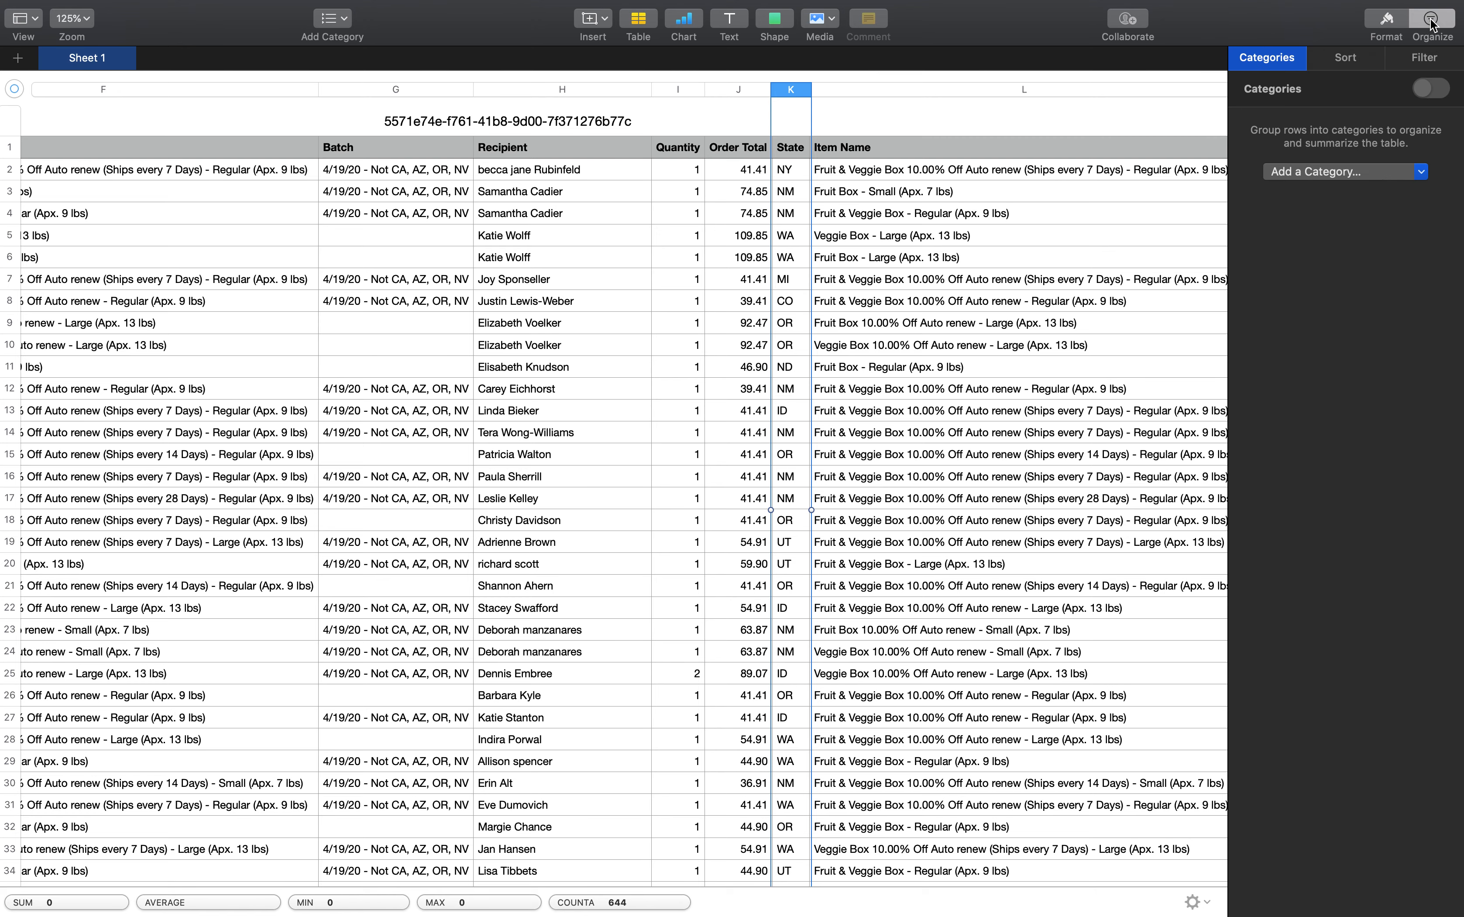
pyautogui.click(1316, 170)
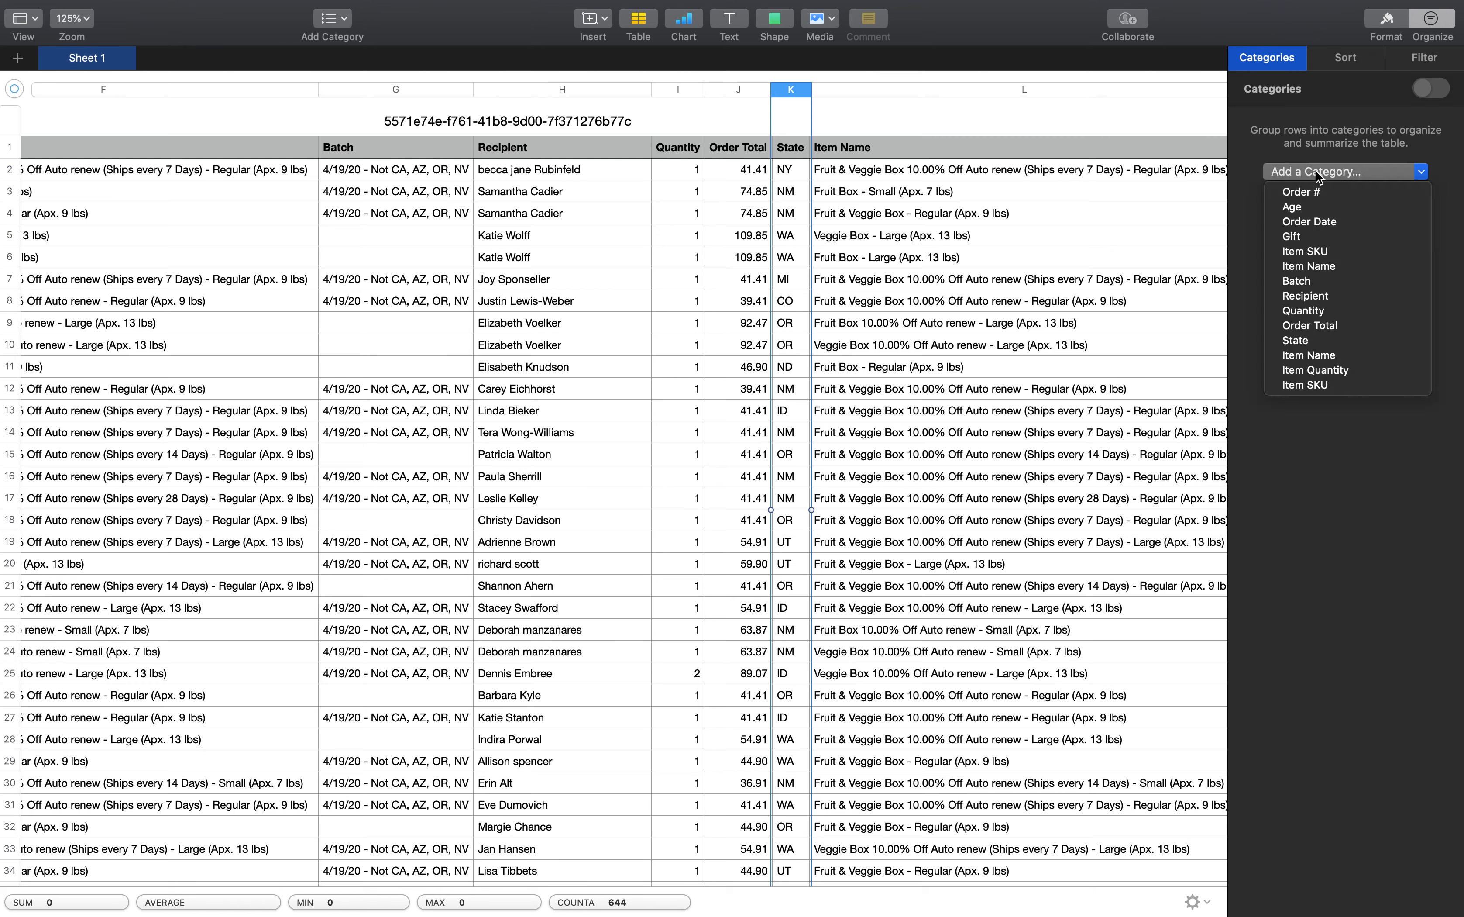
pyautogui.click(1299, 341)
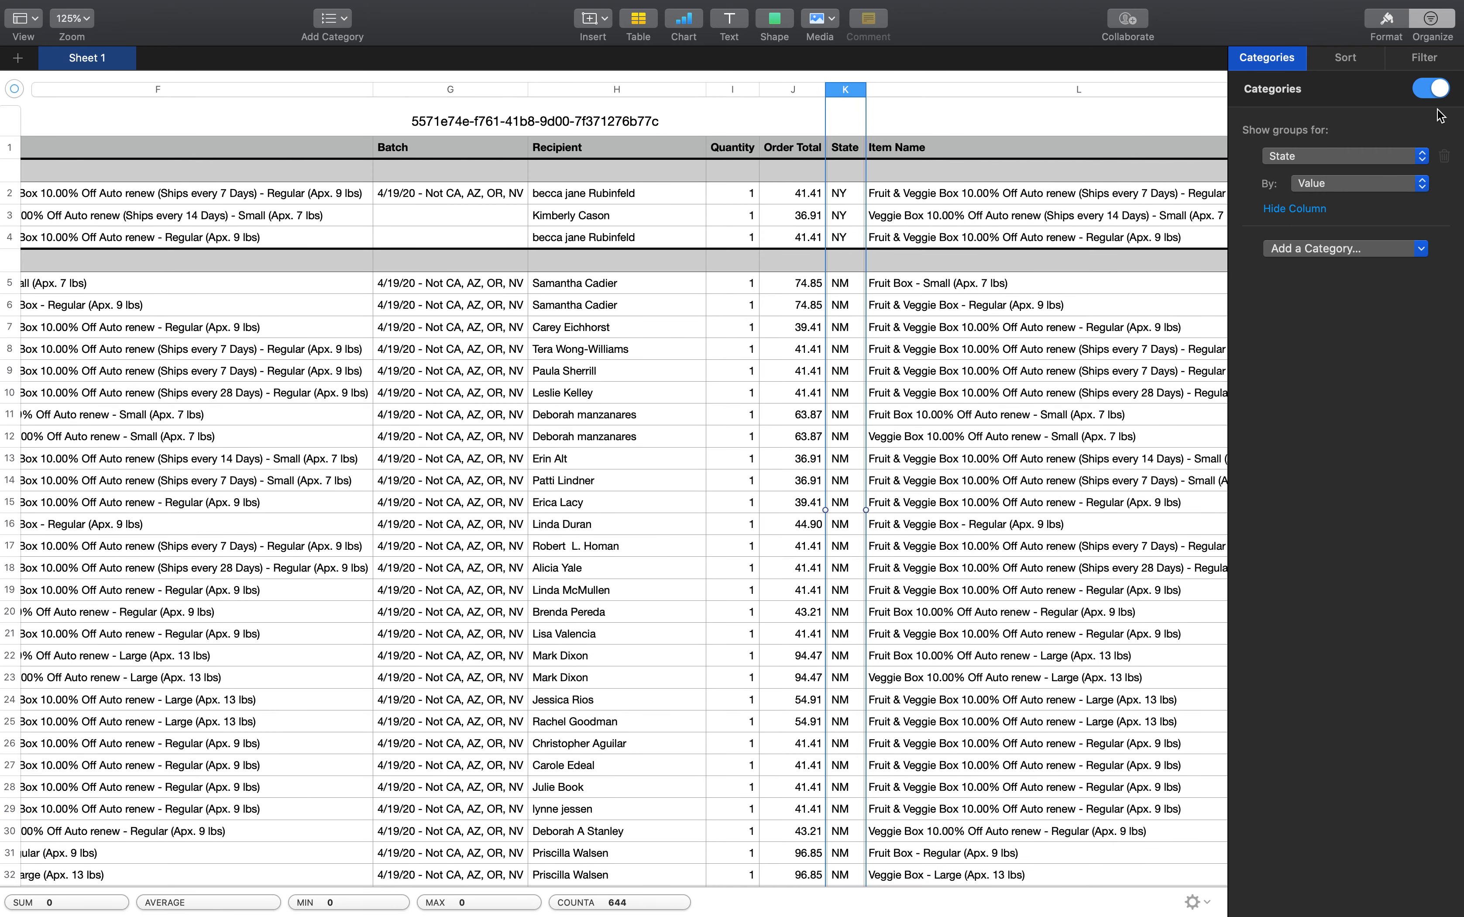
# Examine the state groups and the order rows listed under them across the table
pyautogui.hscroll(-15, 919, 360)
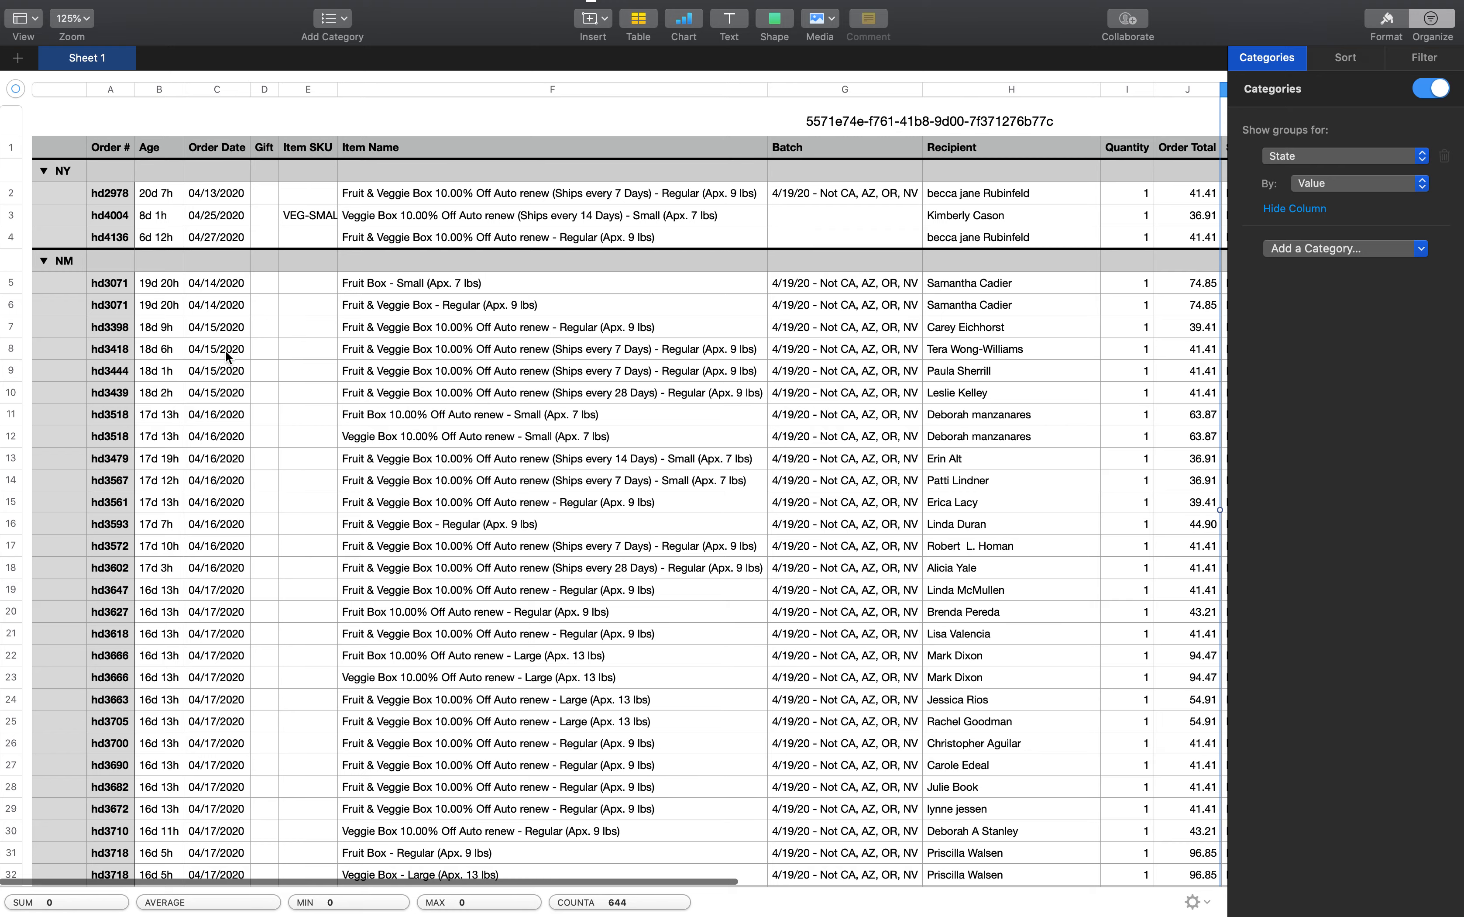
pyautogui.scroll(-15, 72, 277)
pyautogui.scroll(-20, 70, 271)
pyautogui.scroll(10, 65, 234)
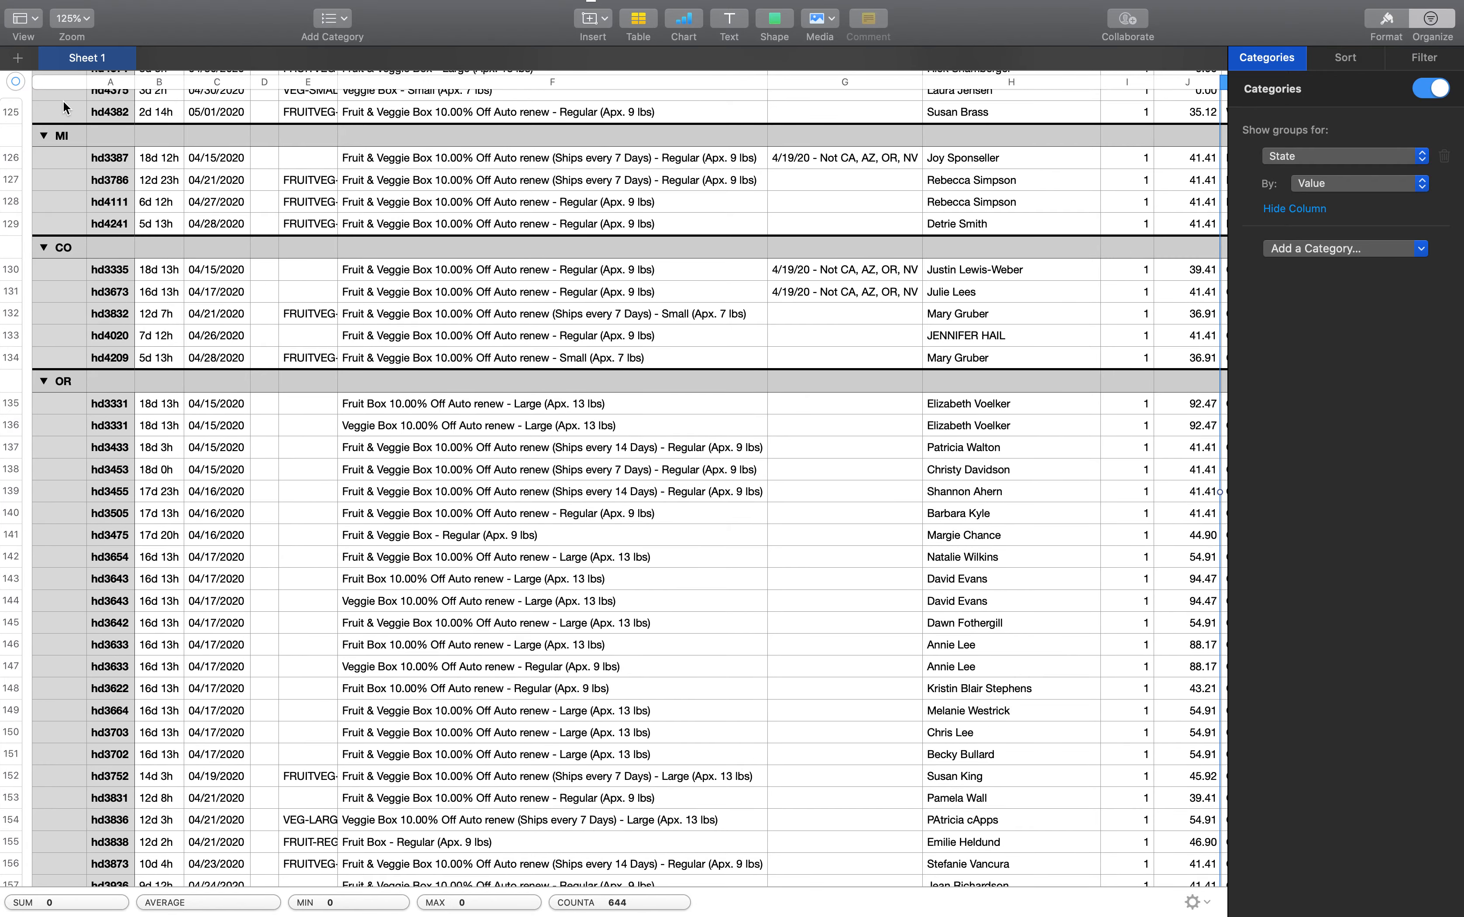
pyautogui.scroll(-10, 42, 279)
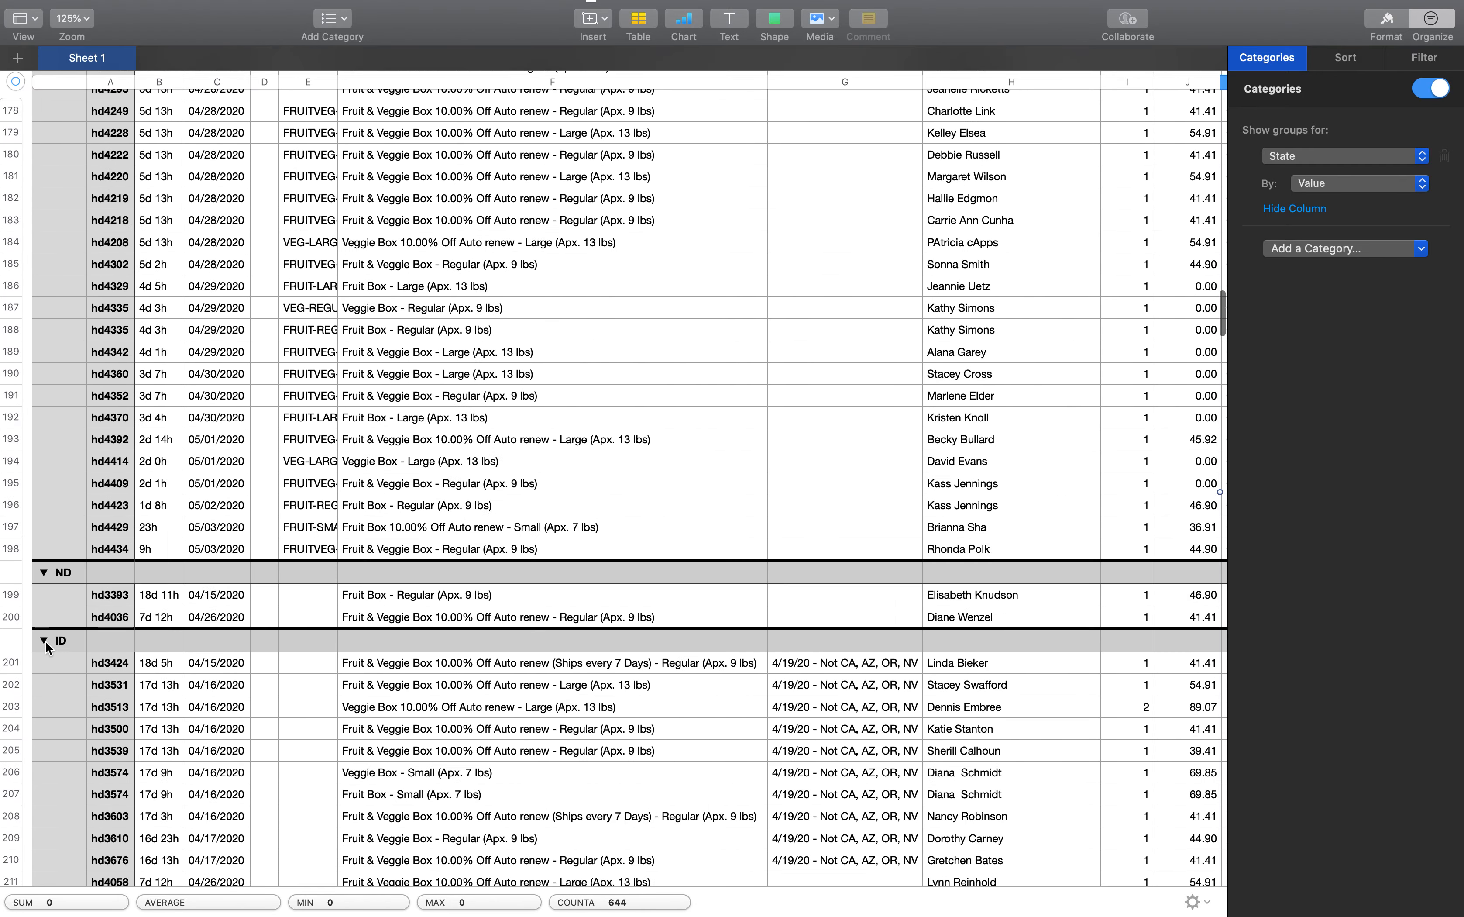
pyautogui.scroll(-1, 47, 647)
pyautogui.scroll(6, 594, 444)
pyautogui.hscroll(3, 593, 445)
pyautogui.scroll(20, 594, 445)
pyautogui.hscroll(4, 594, 445)
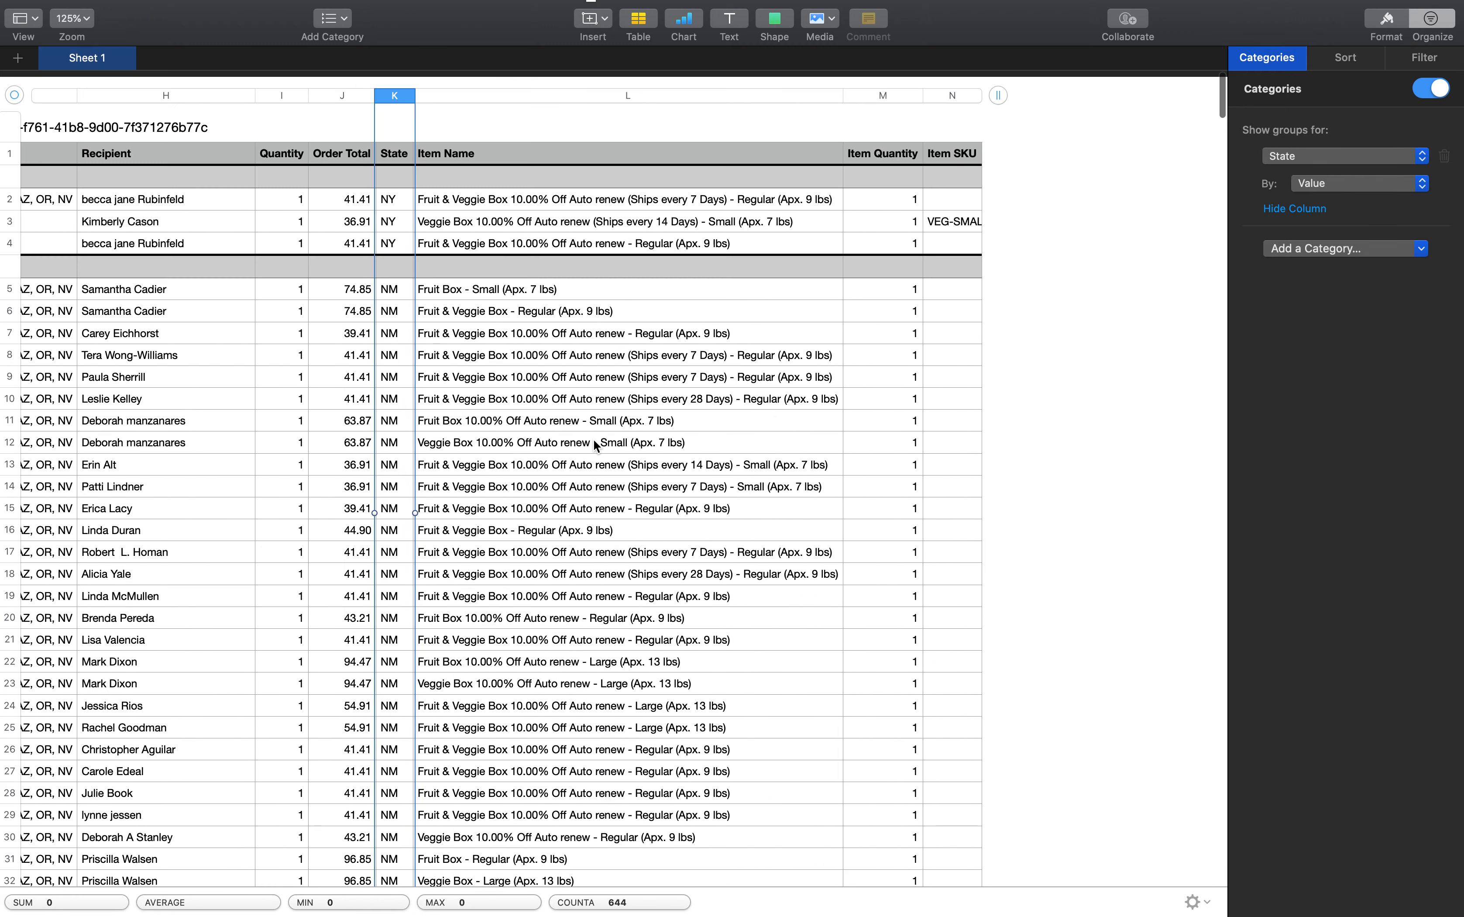
pyautogui.hscroll(-5, 596, 446)
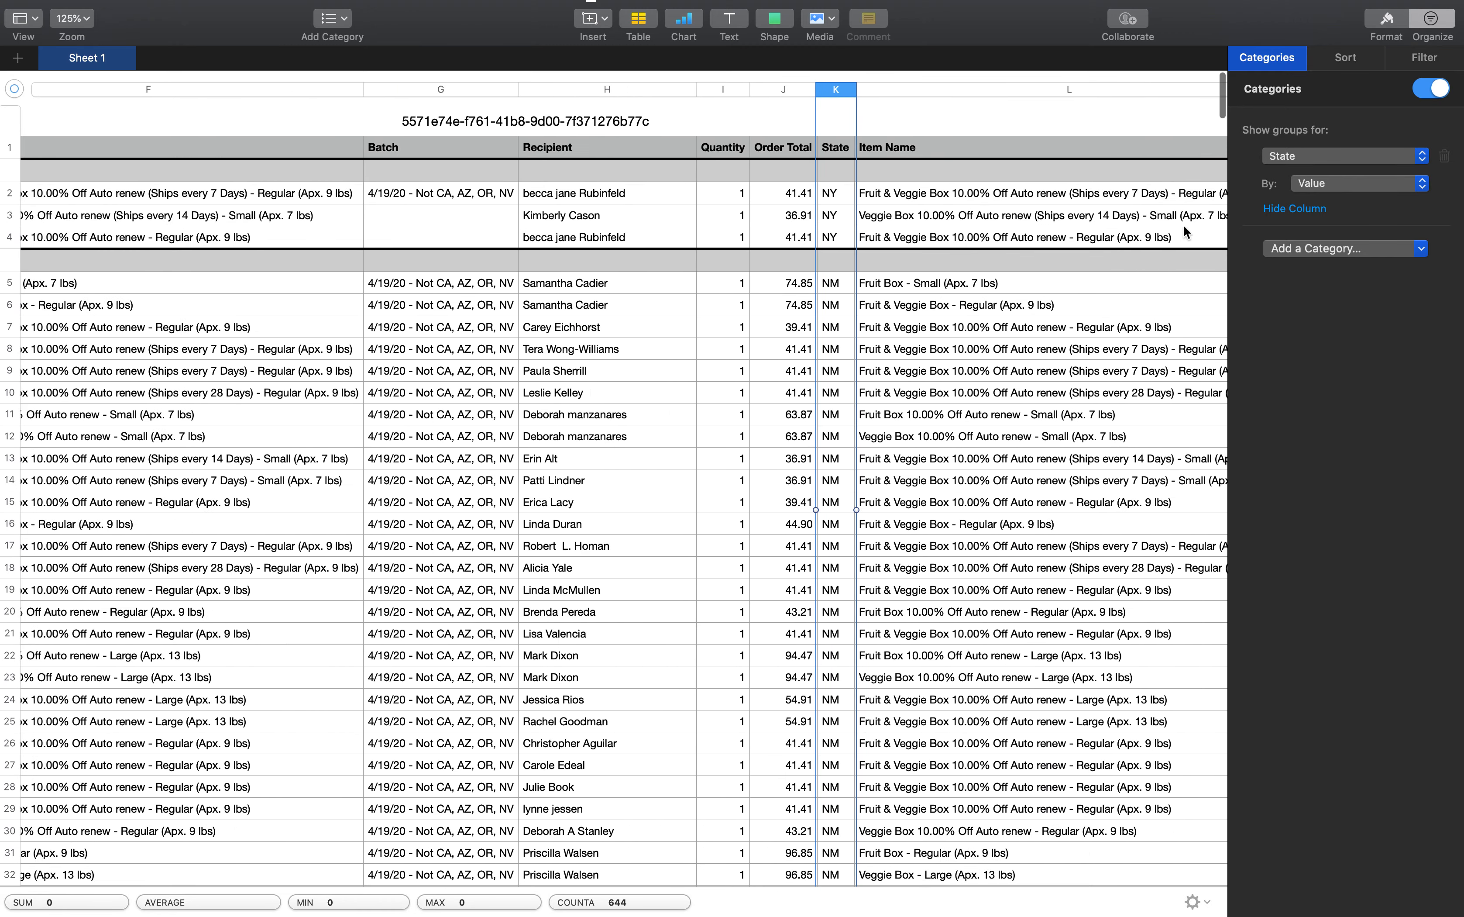
# Add a filter on the State column with the text rule "is"
pyautogui.click(1423, 66)
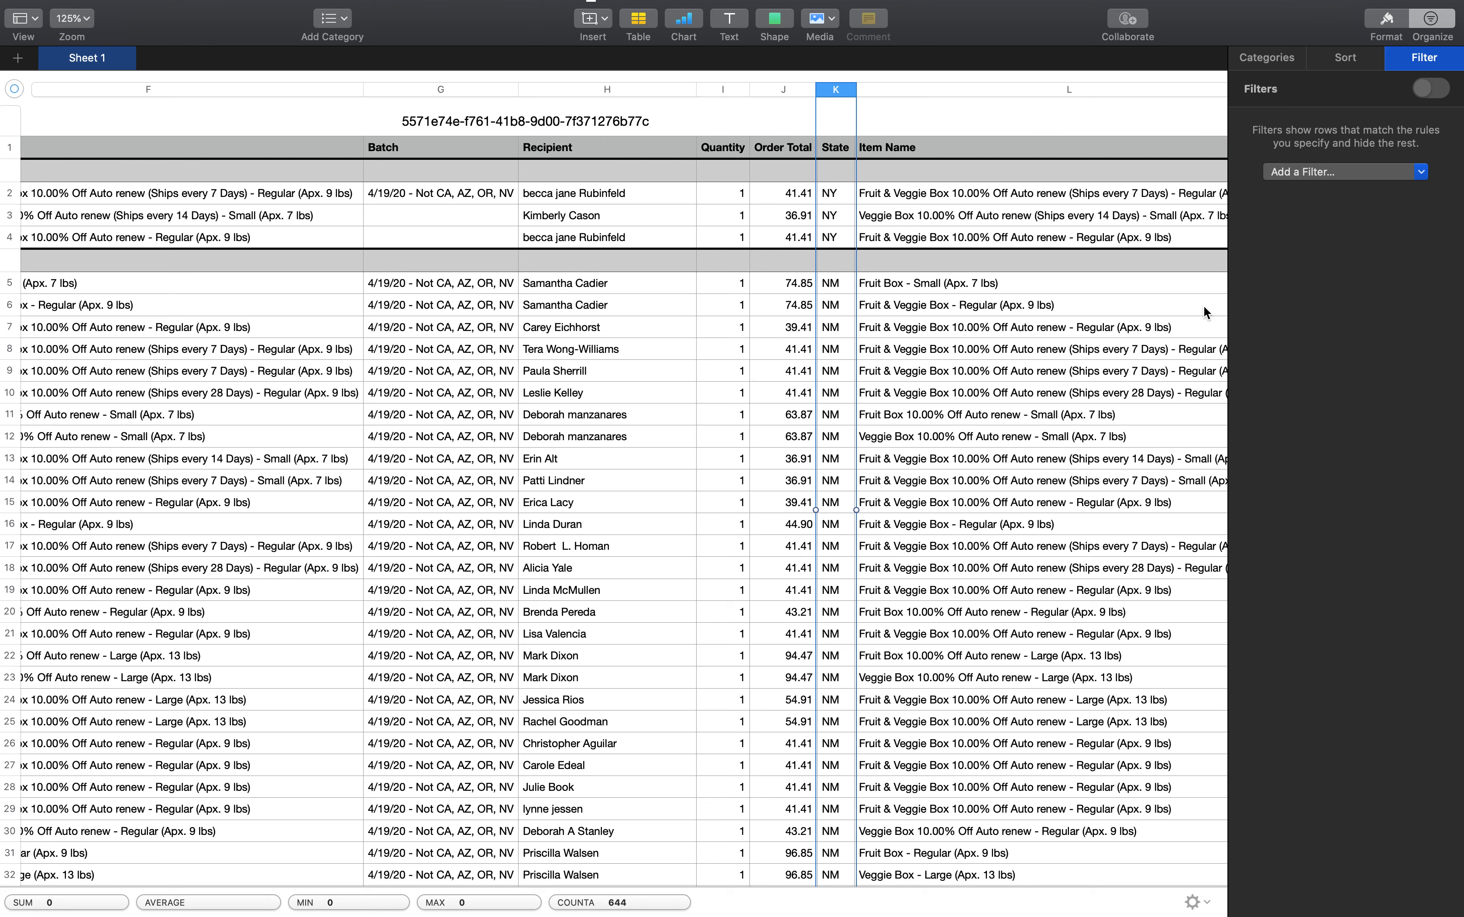
pyautogui.click(1280, 172)
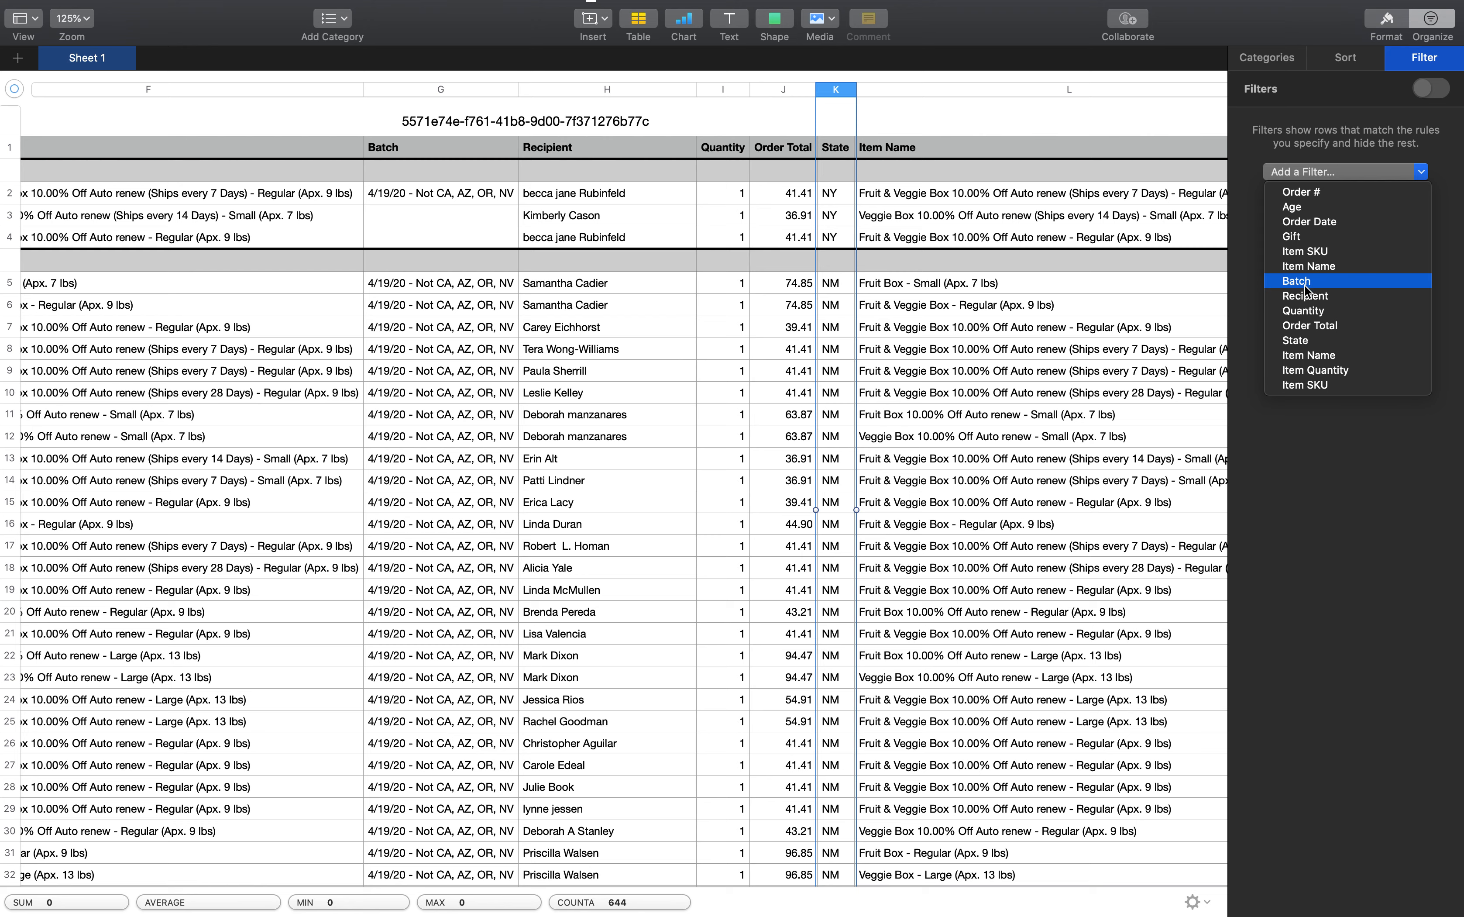
pyautogui.click(1311, 342)
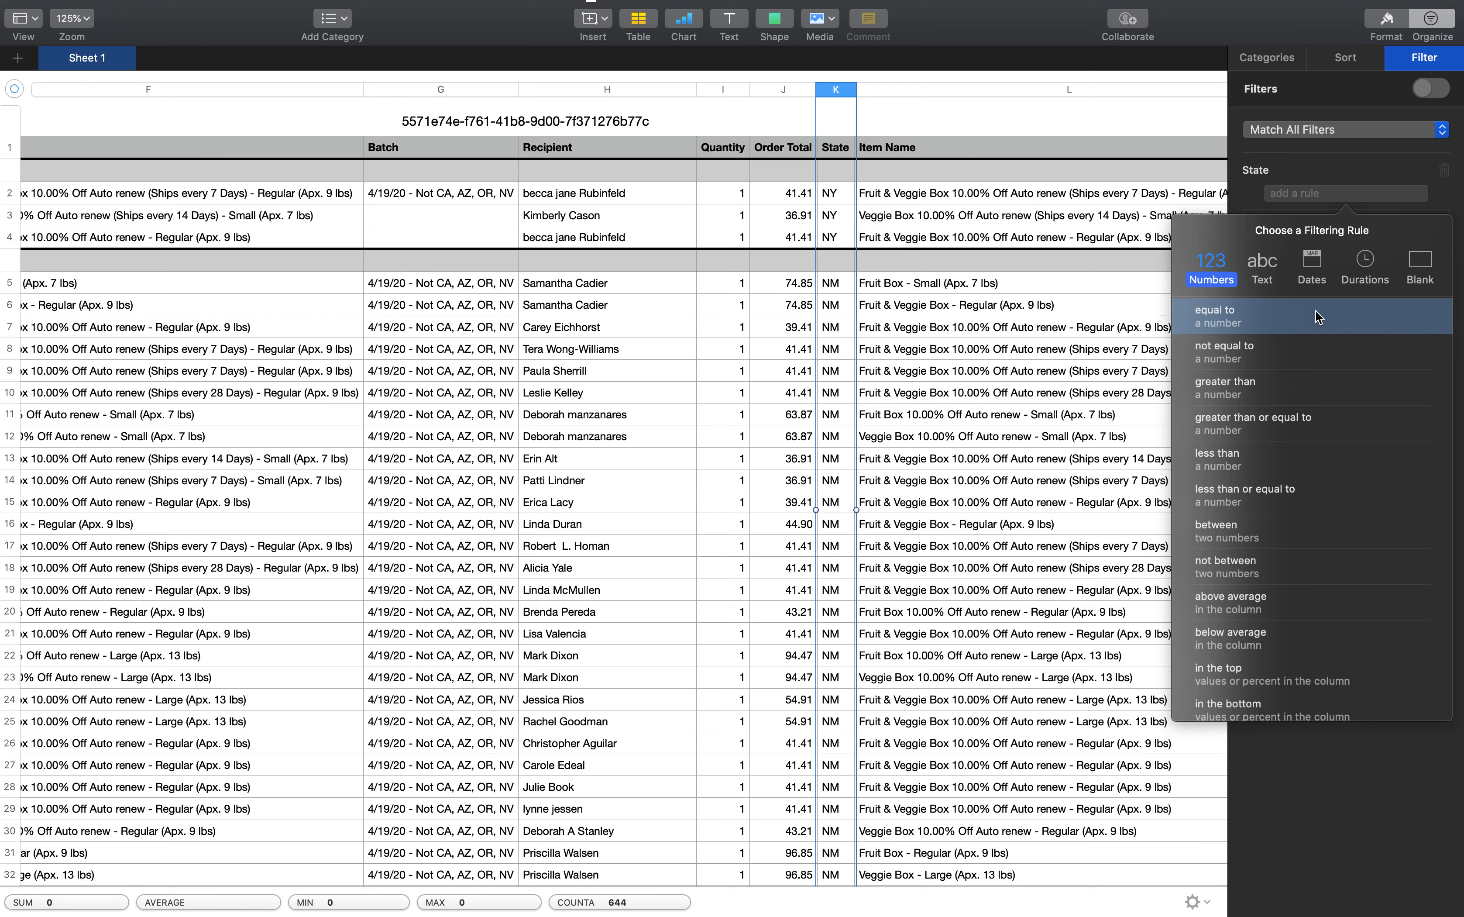
pyautogui.click(1265, 258)
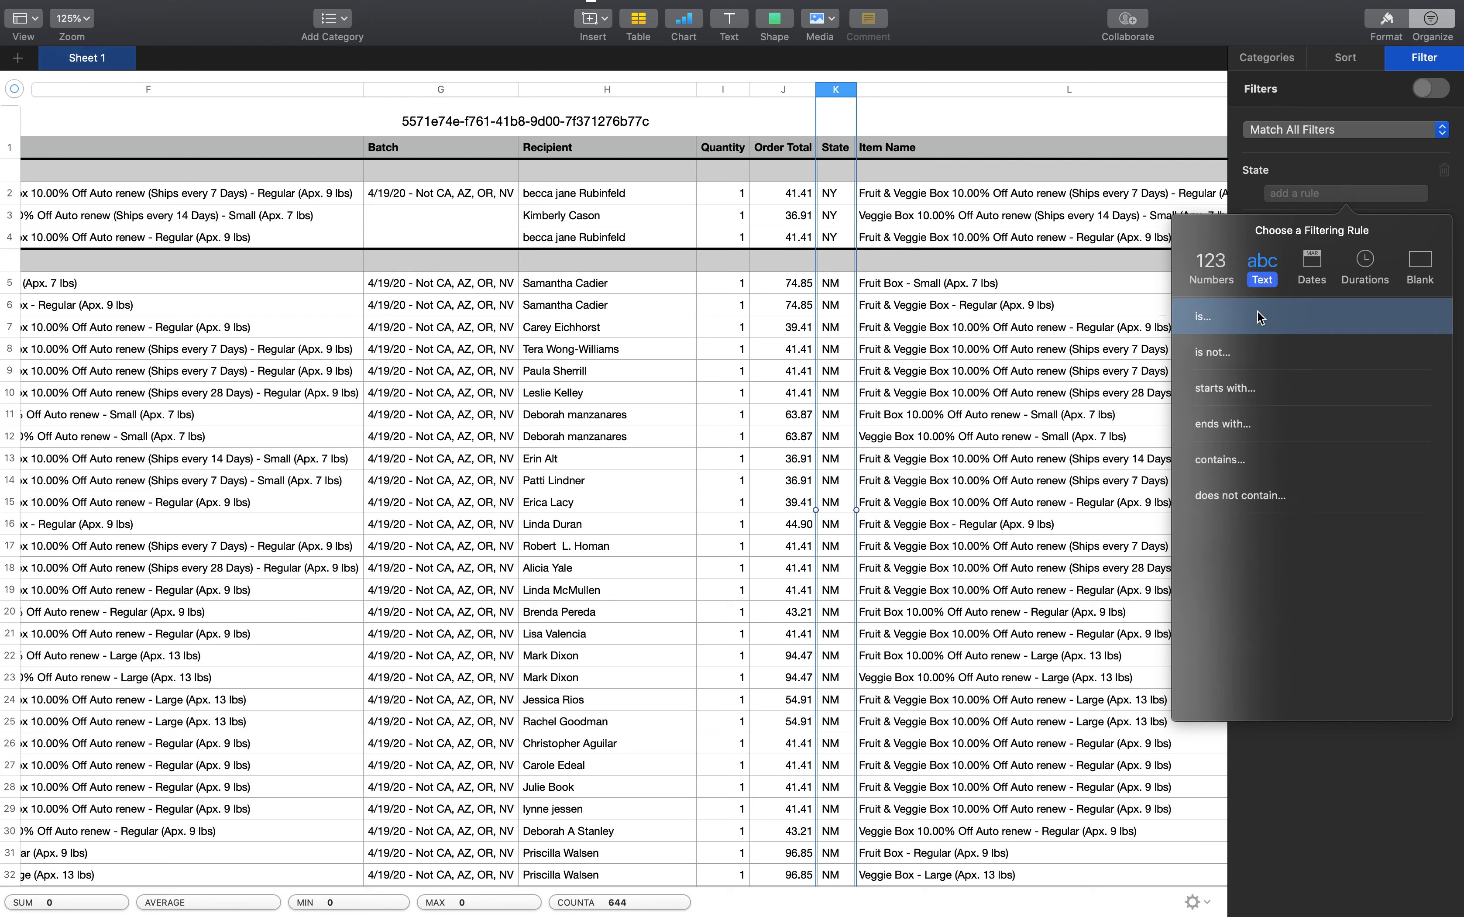
pyautogui.click(1244, 317)
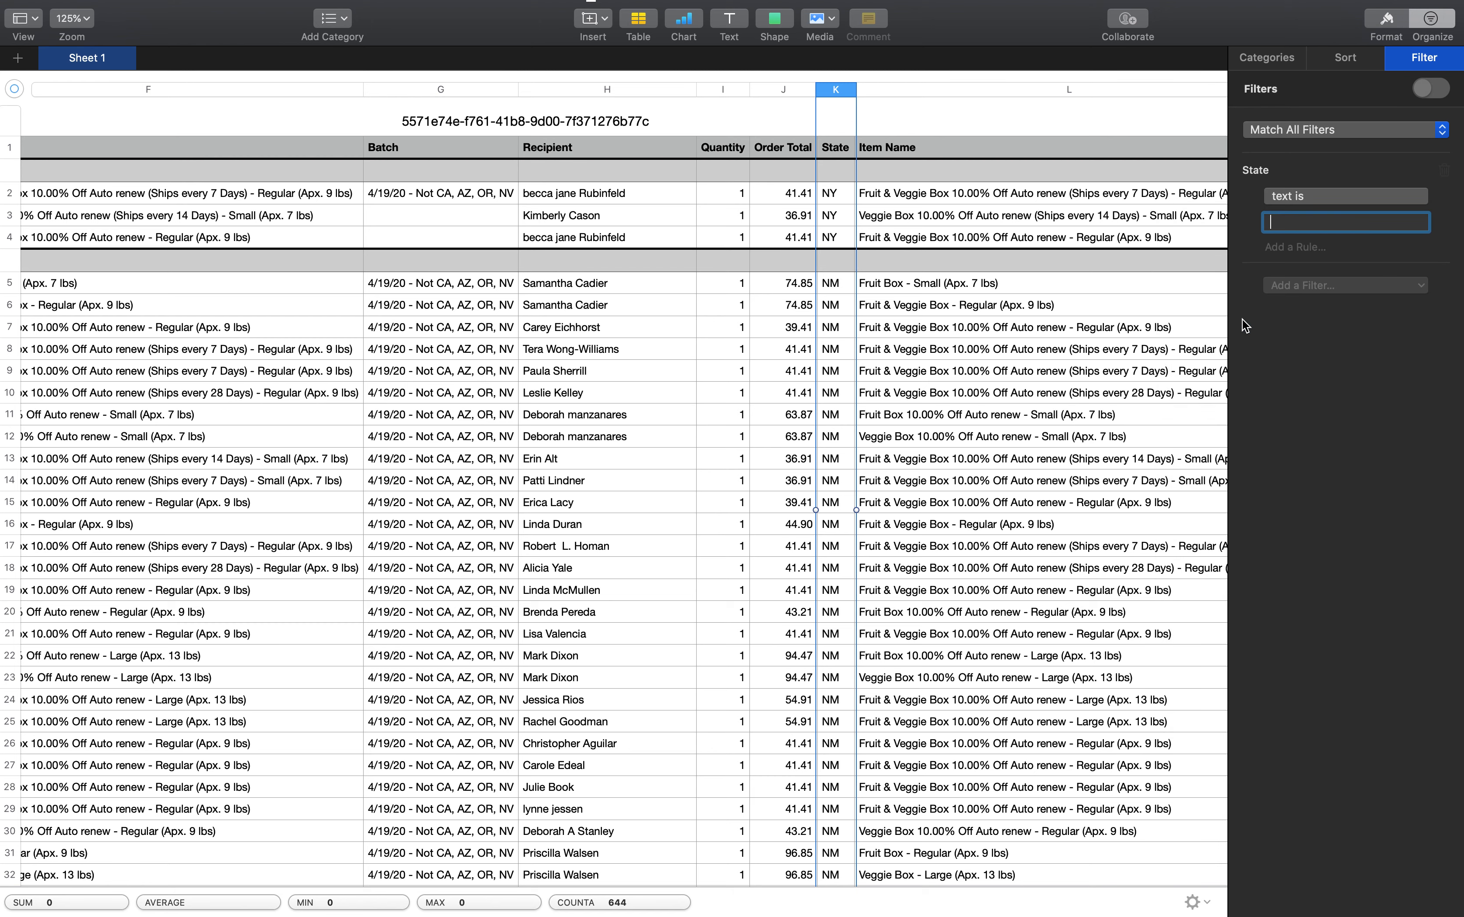
pyautogui.write('CA')
pyautogui.press('BackSpace')
pyautogui.press('BackSpace')
# Remove the unfinished State filter from the order table
pyautogui.click(1359, 196)
pyautogui.click(1359, 194)
pyautogui.click(1360, 196)
pyautogui.click(1375, 199)
pyautogui.click(1371, 67)
pyautogui.click(1407, 62)
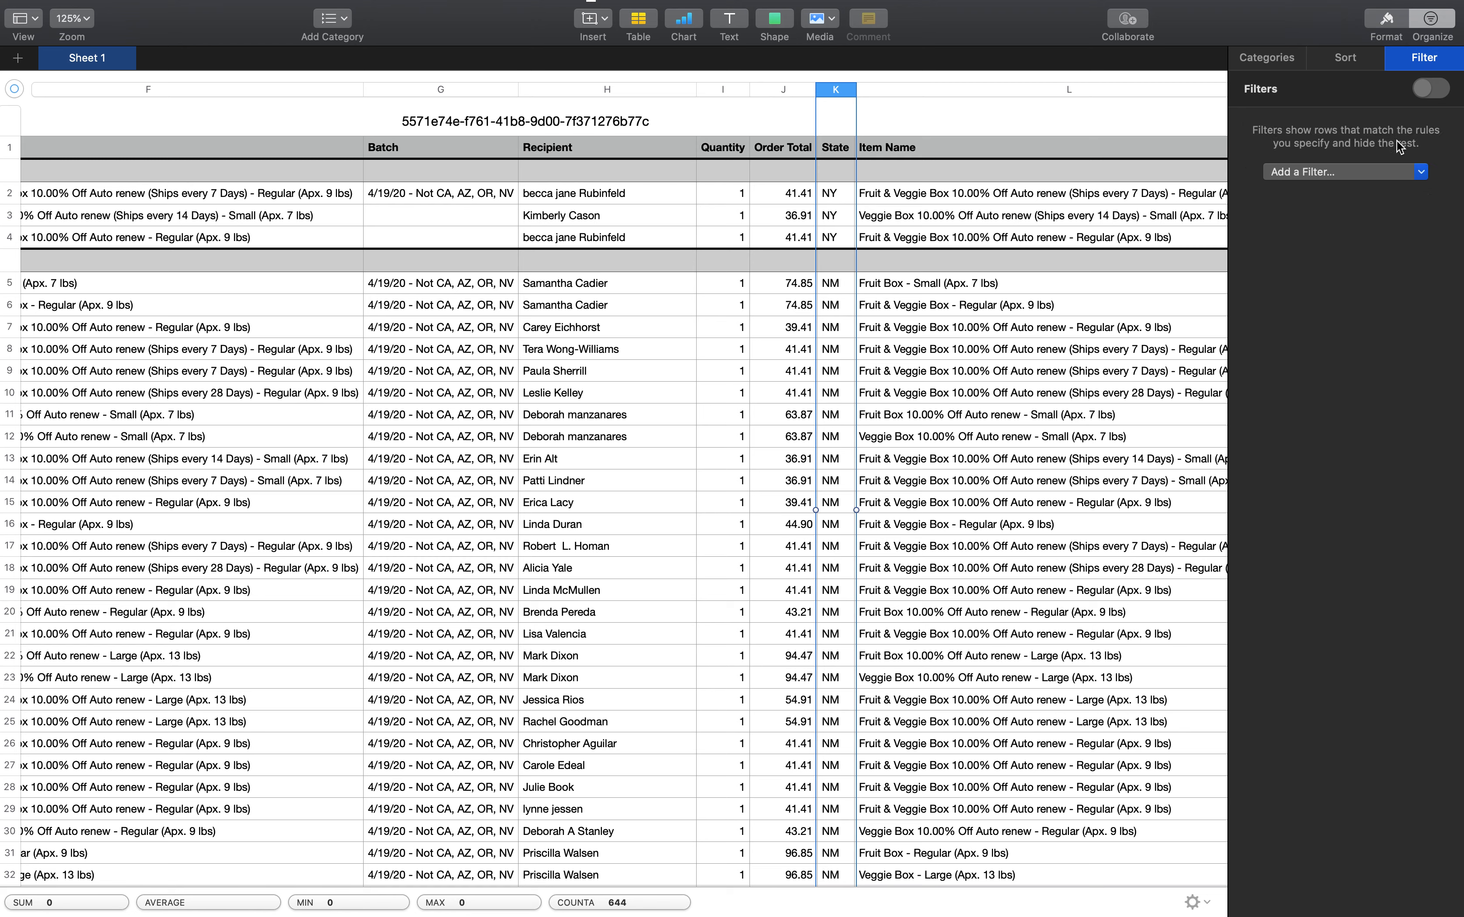
# Filter the order table by Item Name for text that starts with "fruit box"
pyautogui.click(1372, 172)
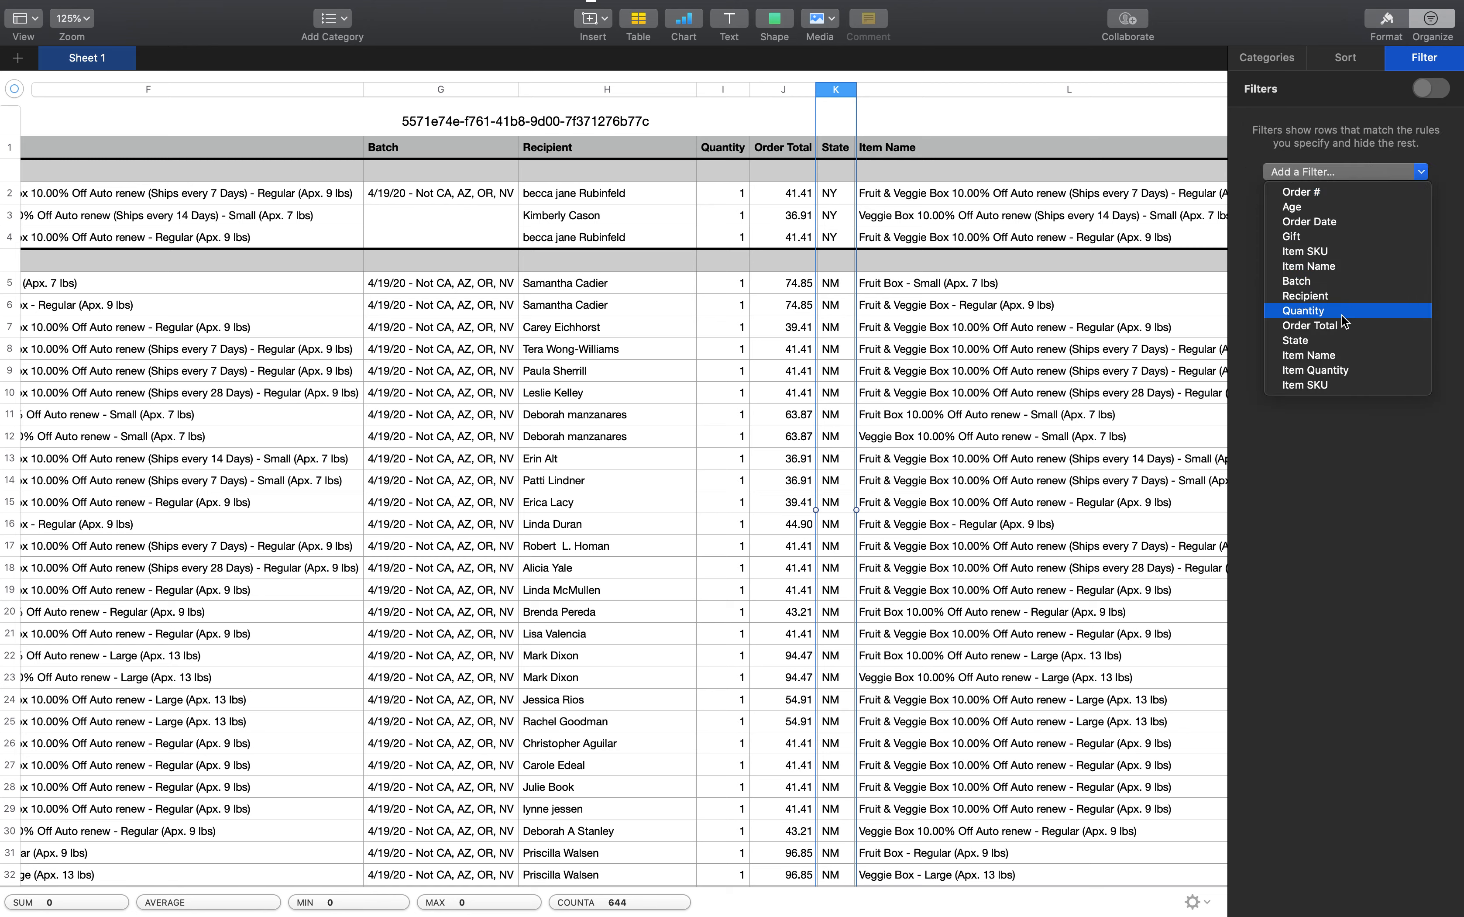
pyautogui.click(1335, 262)
pyautogui.click(1261, 270)
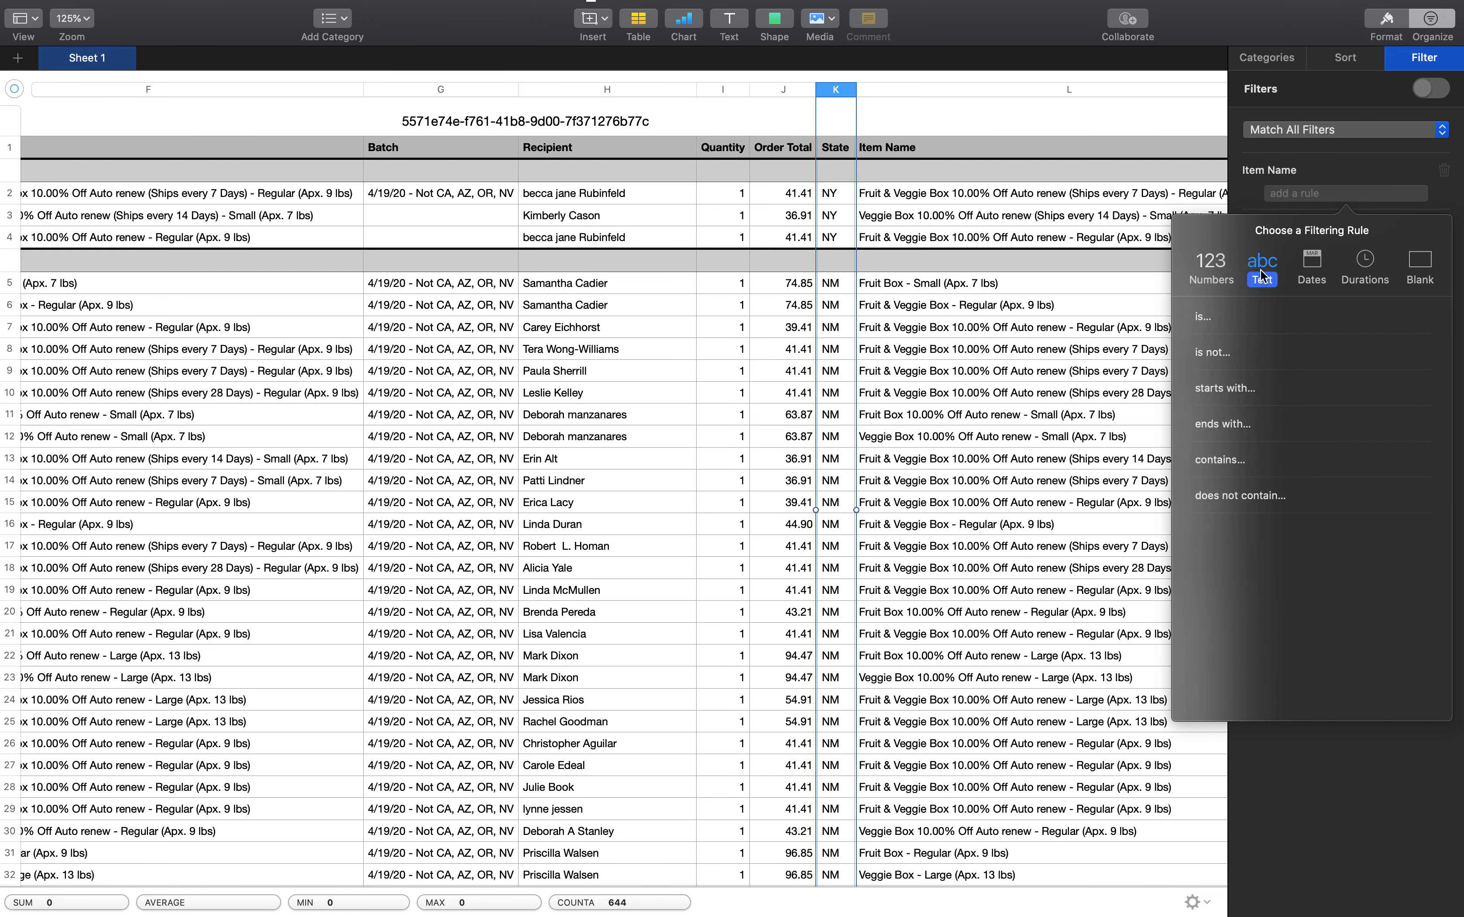
pyautogui.click(1245, 327)
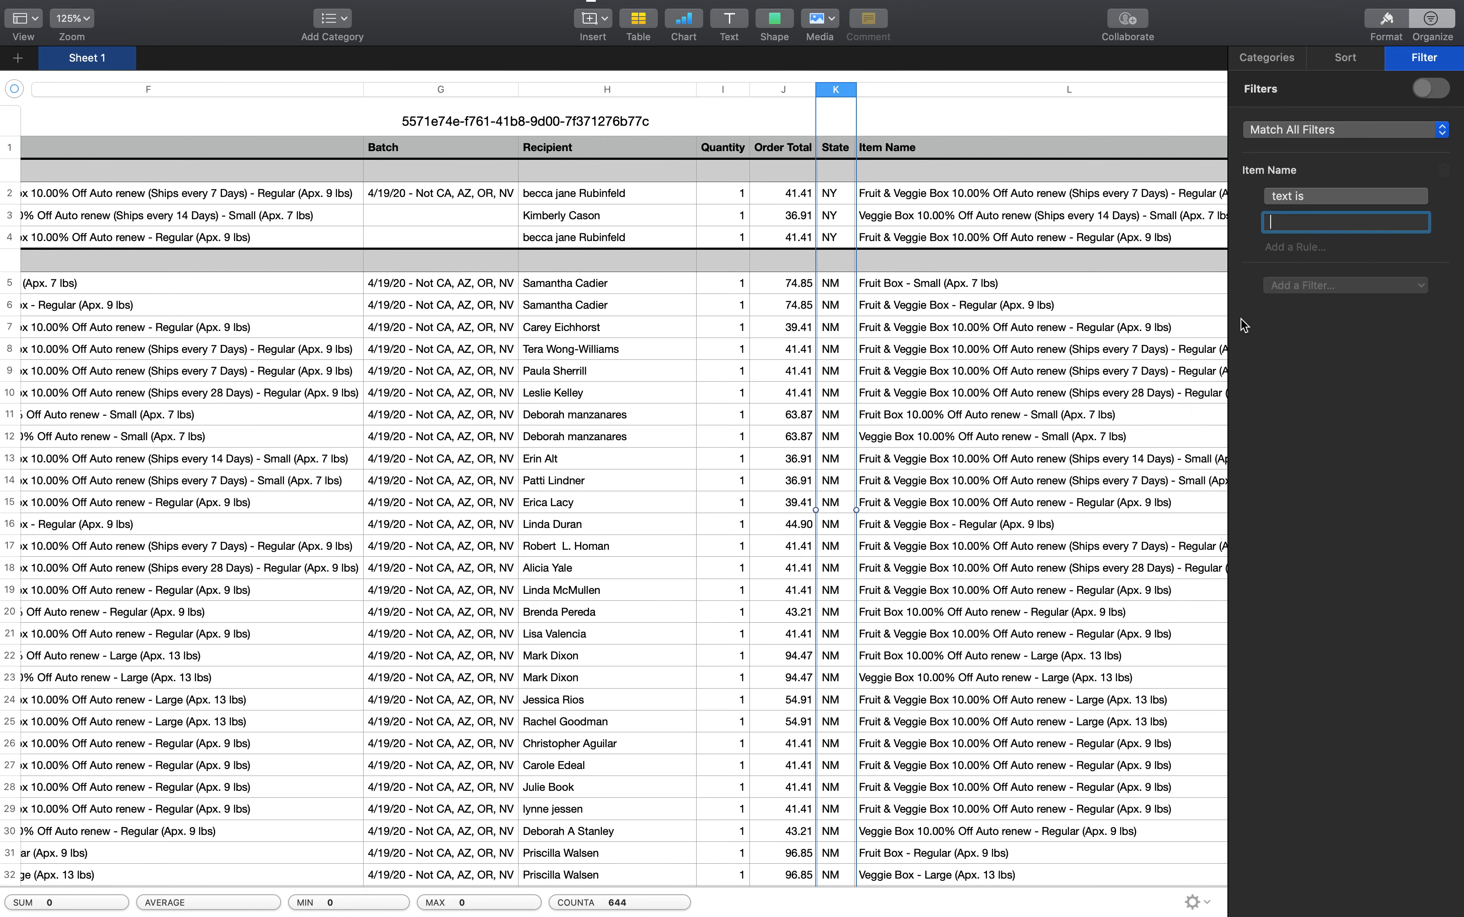
pyautogui.click(1297, 205)
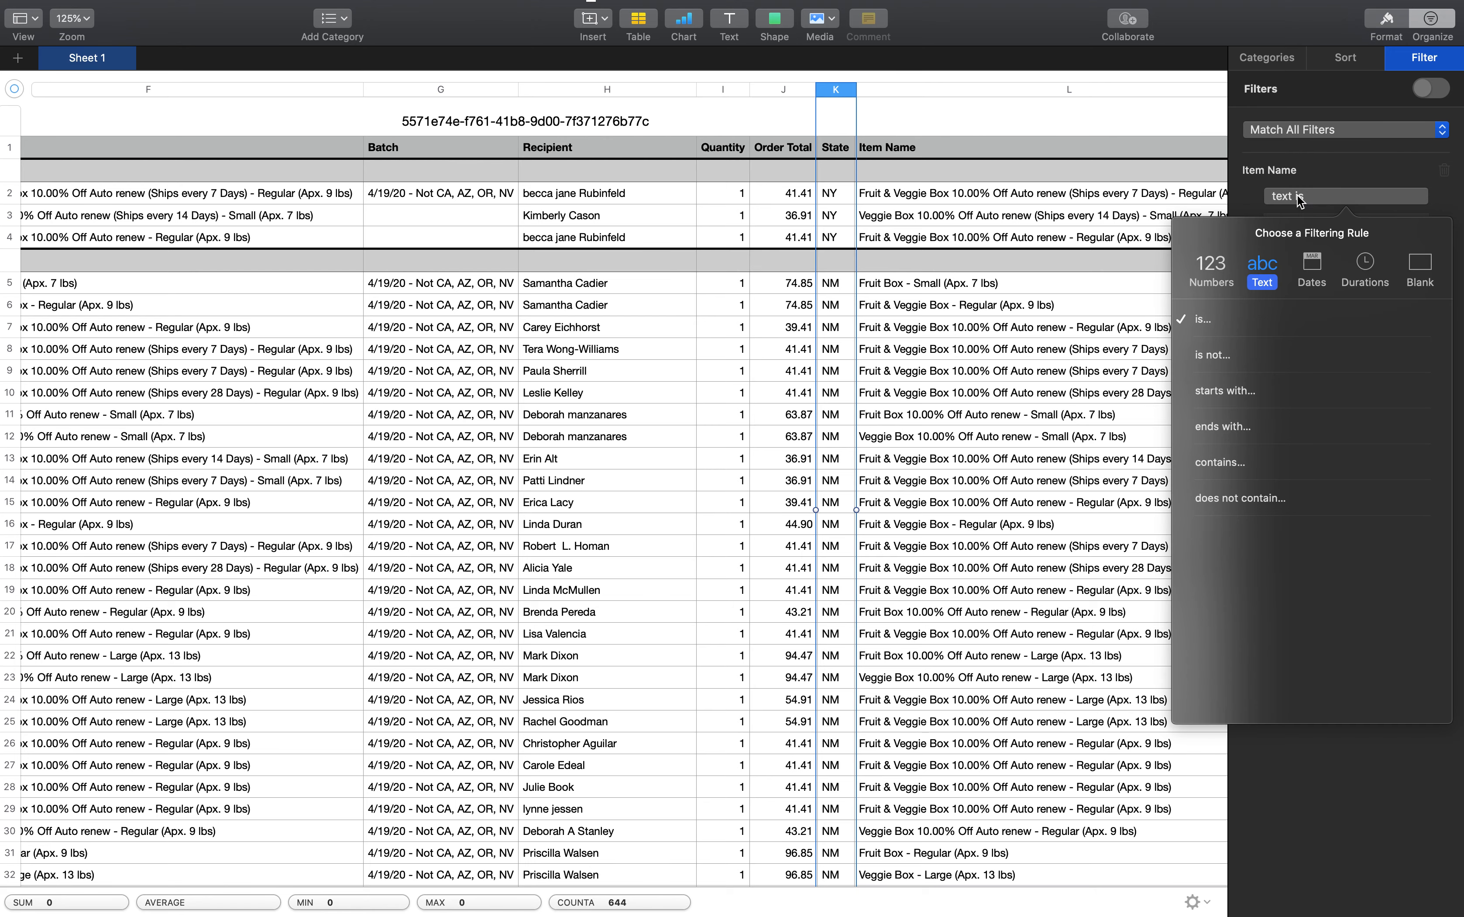
pyautogui.click(1245, 399)
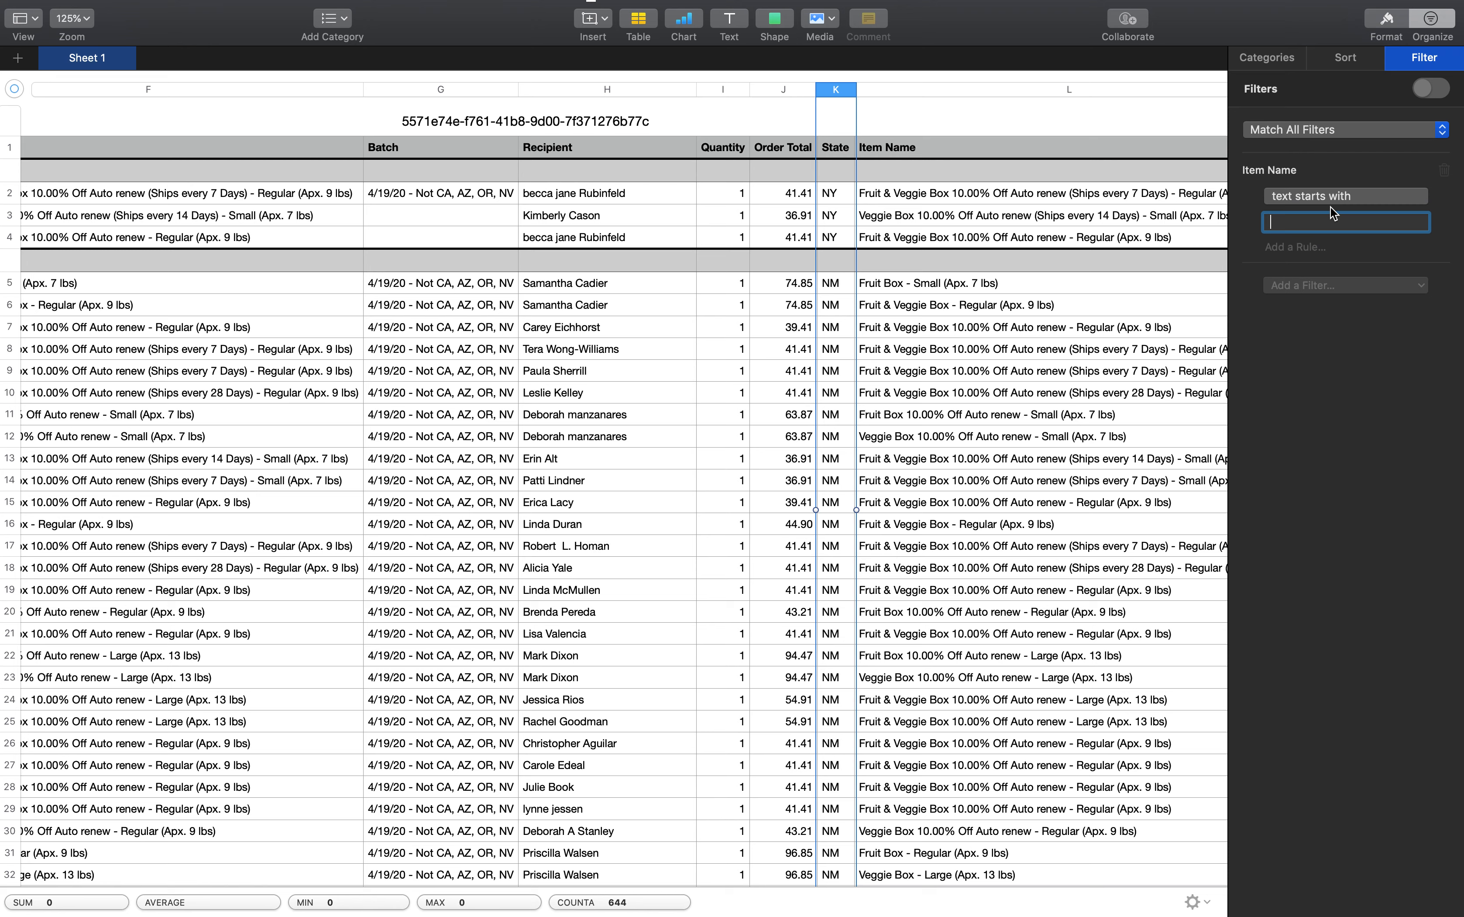
pyautogui.write('fruit box')
pyautogui.press('Return')
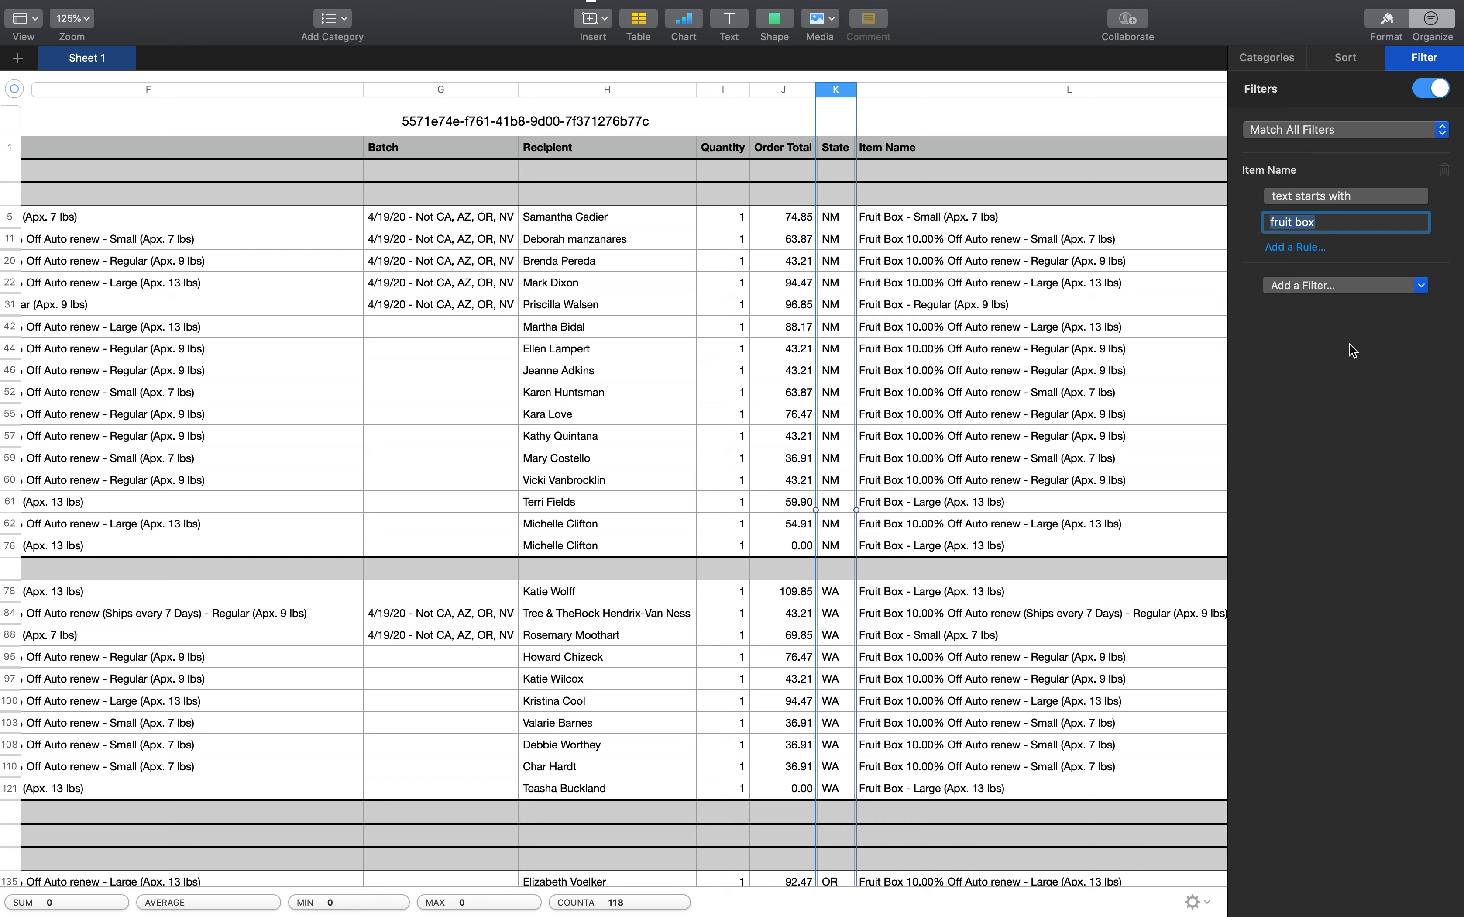
# Add a second Item Name filter with the rule text contains "regular"
pyautogui.click(1359, 286)
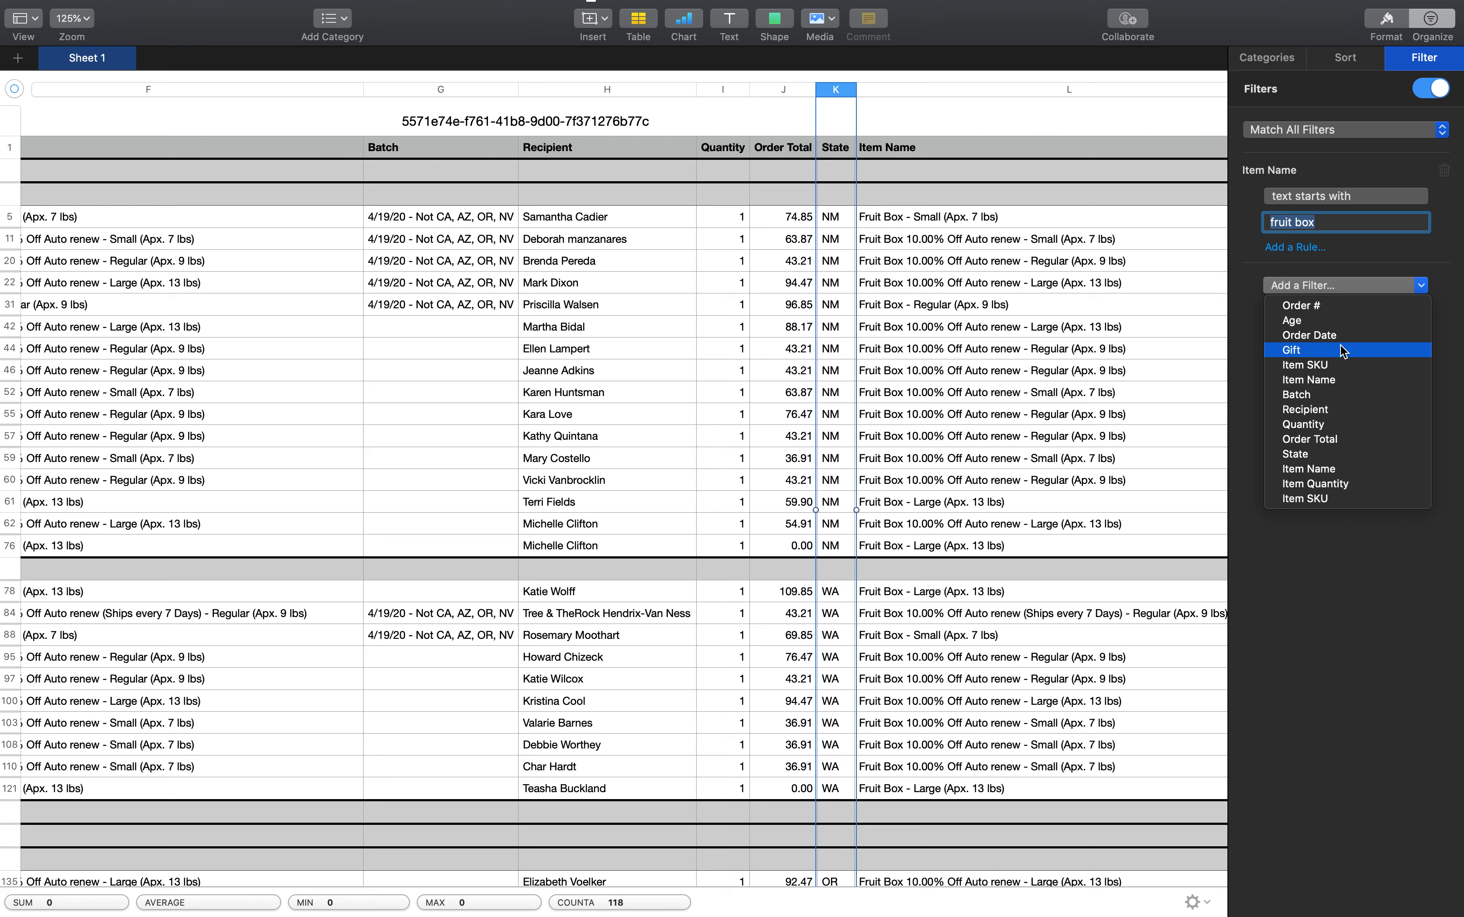
pyautogui.click(1334, 469)
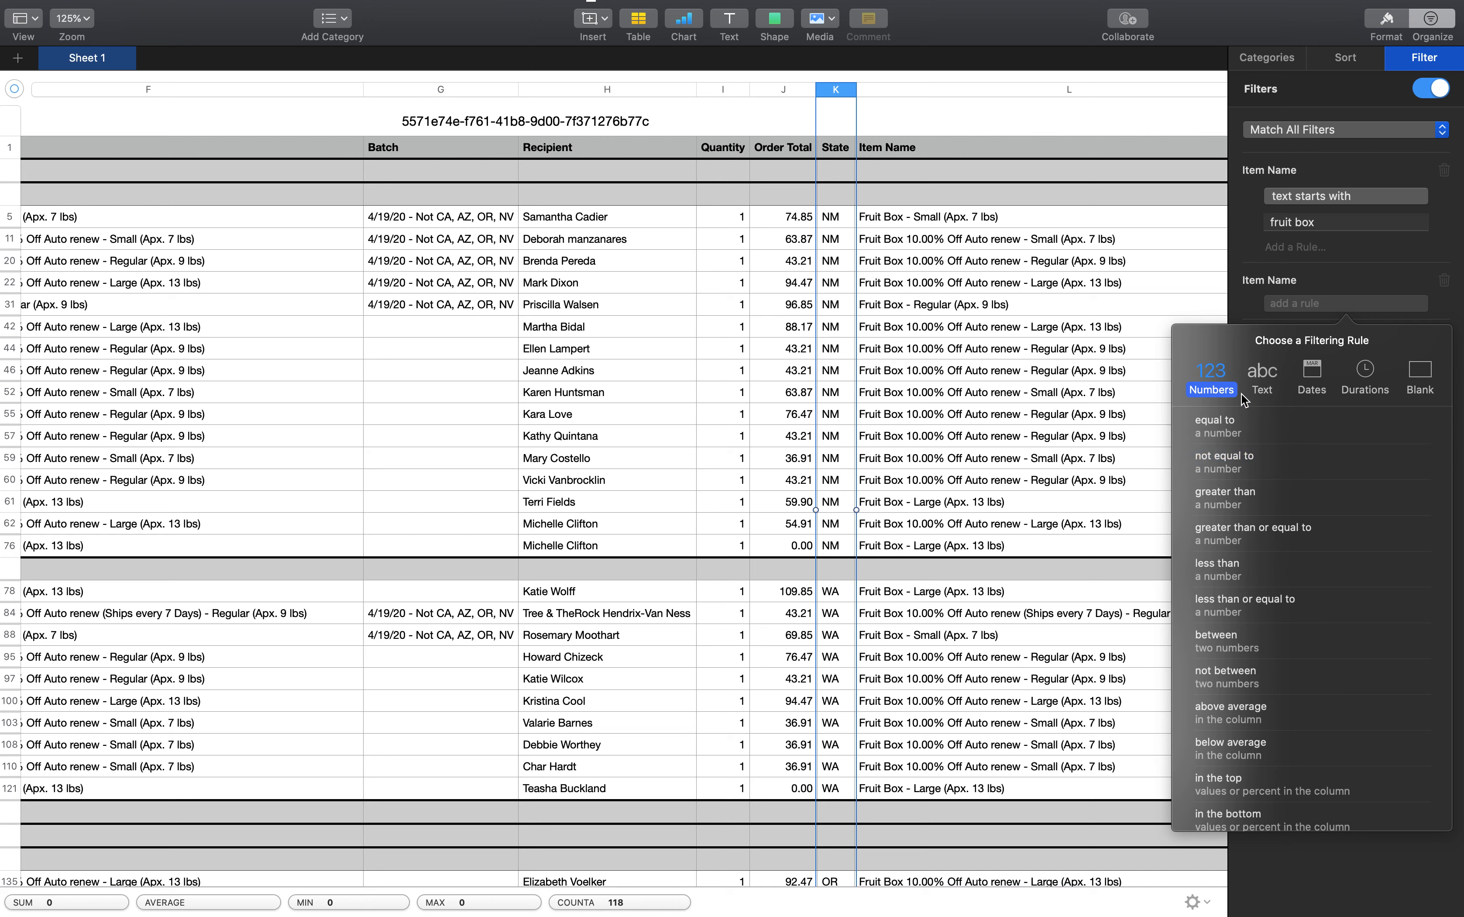
pyautogui.click(1257, 371)
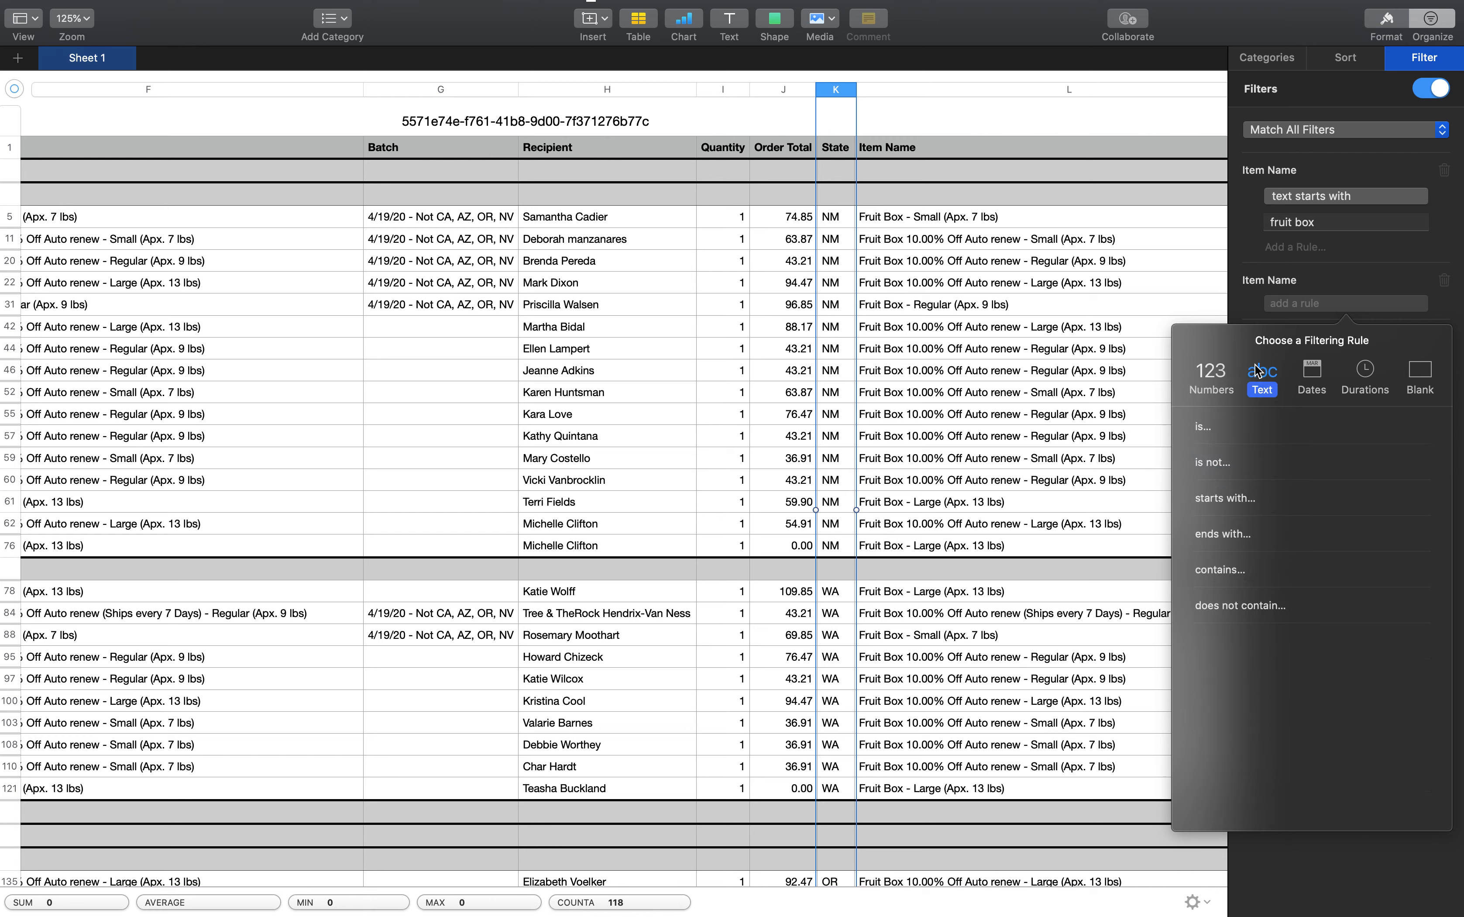
pyautogui.click(1226, 569)
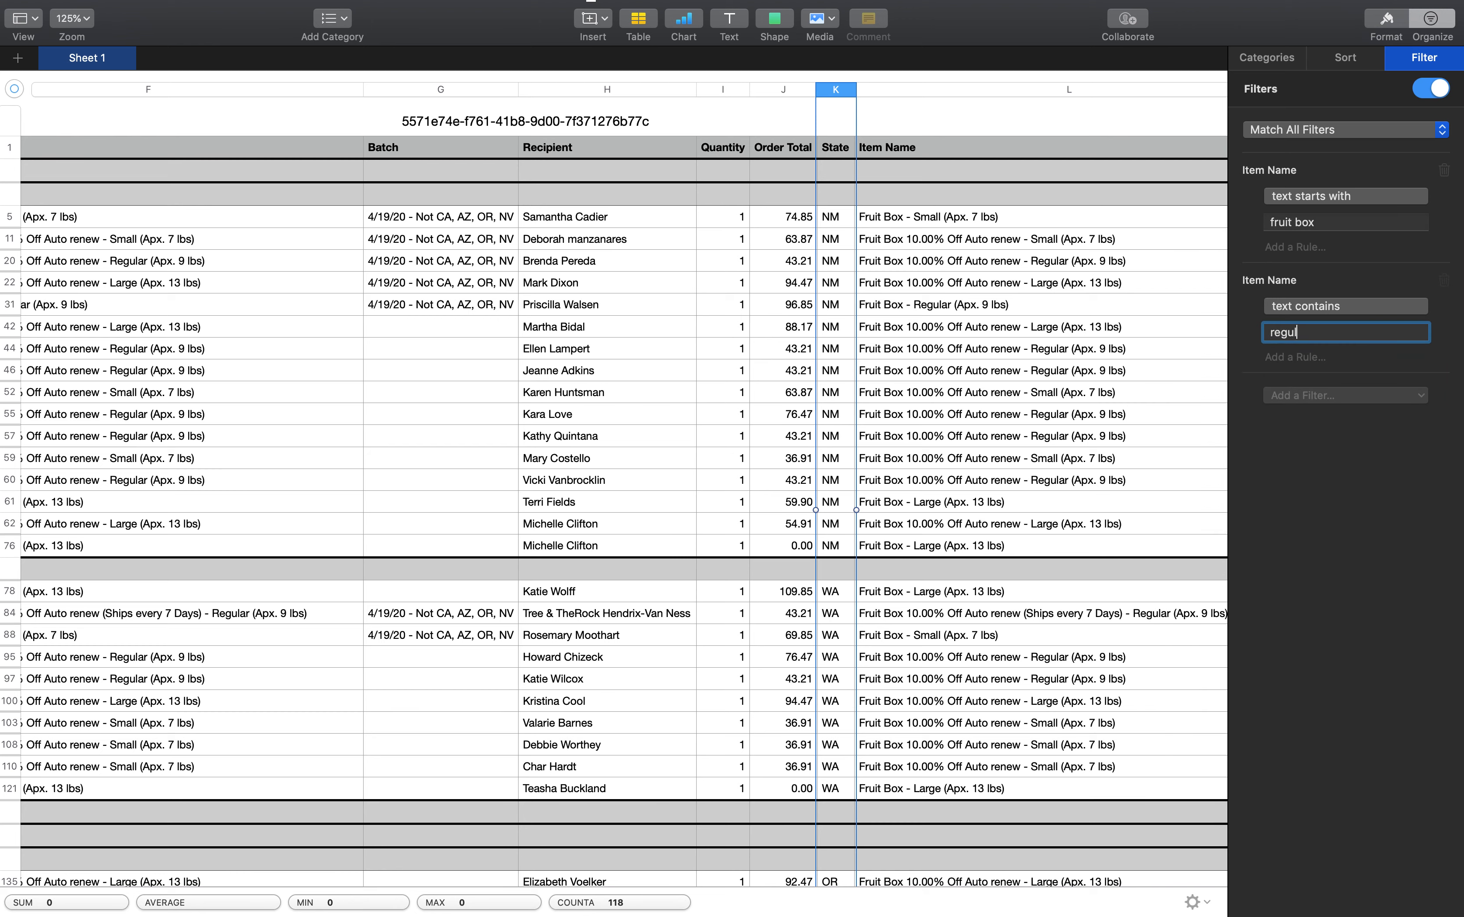
pyautogui.press('Return')
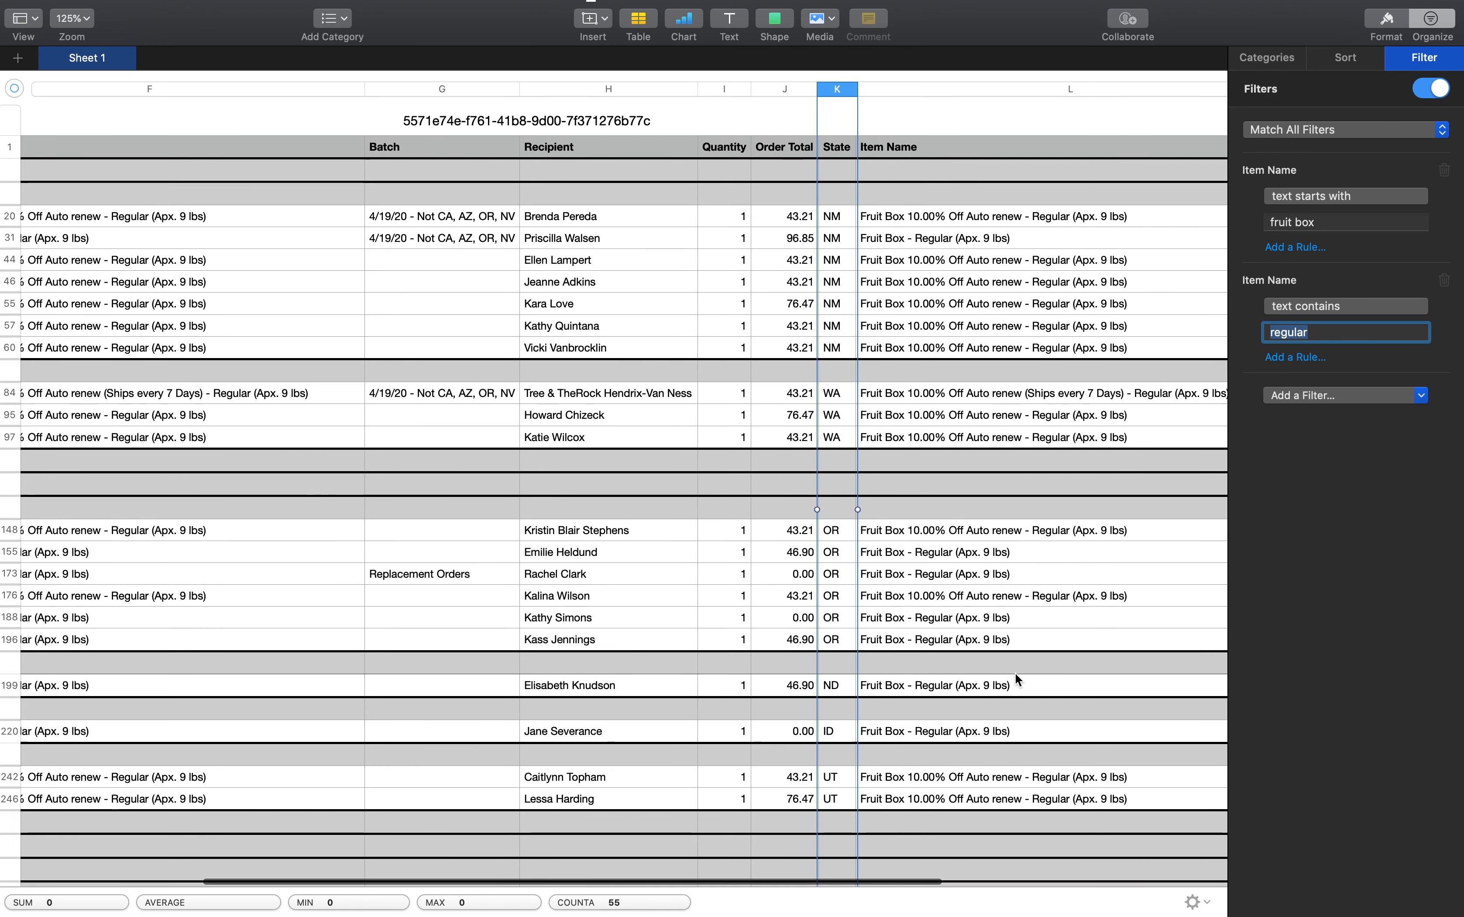
# Examine the filtered regular fruit box rows in each state group across the whole table
pyautogui.hscroll(-10, 1015, 672)
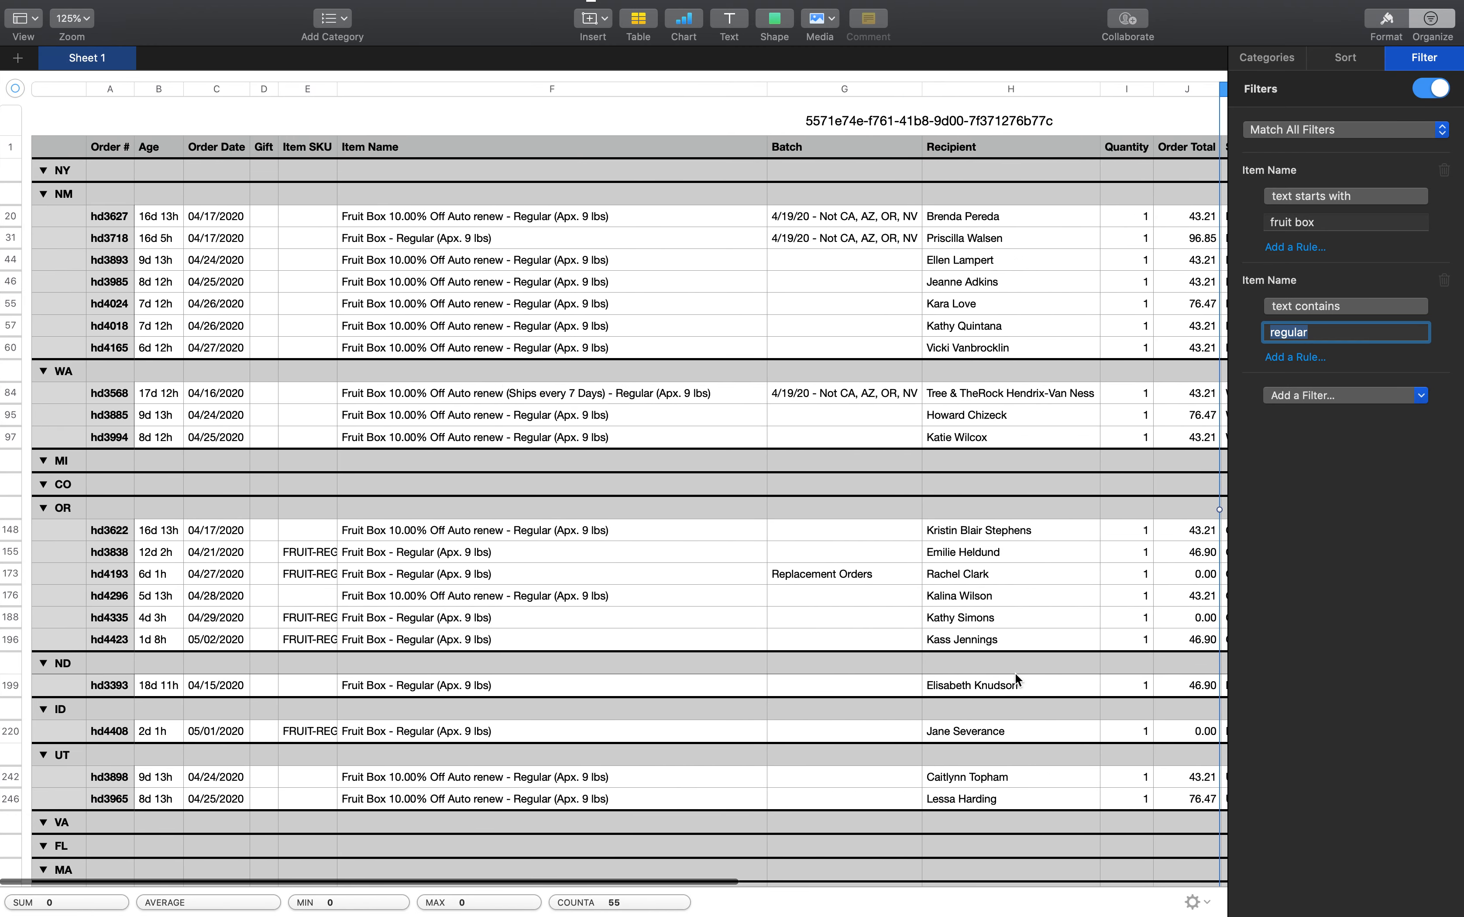
pyautogui.hscroll(5, 1017, 678)
pyautogui.scroll(-2, 1017, 678)
pyautogui.scroll(-1, 1018, 679)
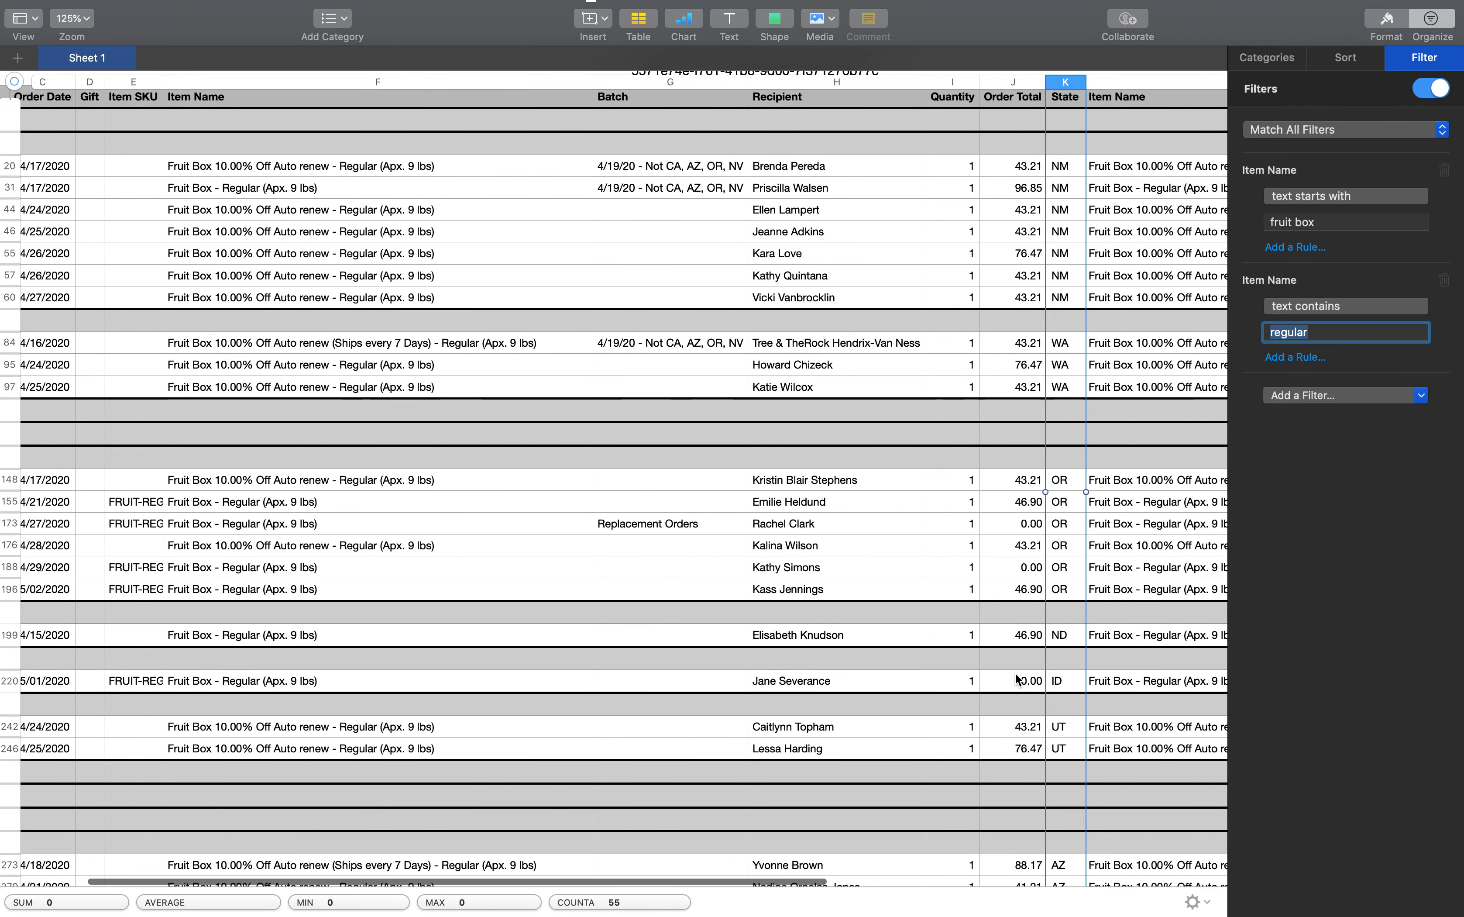
pyautogui.hscroll(5, 1012, 679)
pyautogui.scroll(-10, 1004, 677)
pyautogui.hscroll(2, 1005, 677)
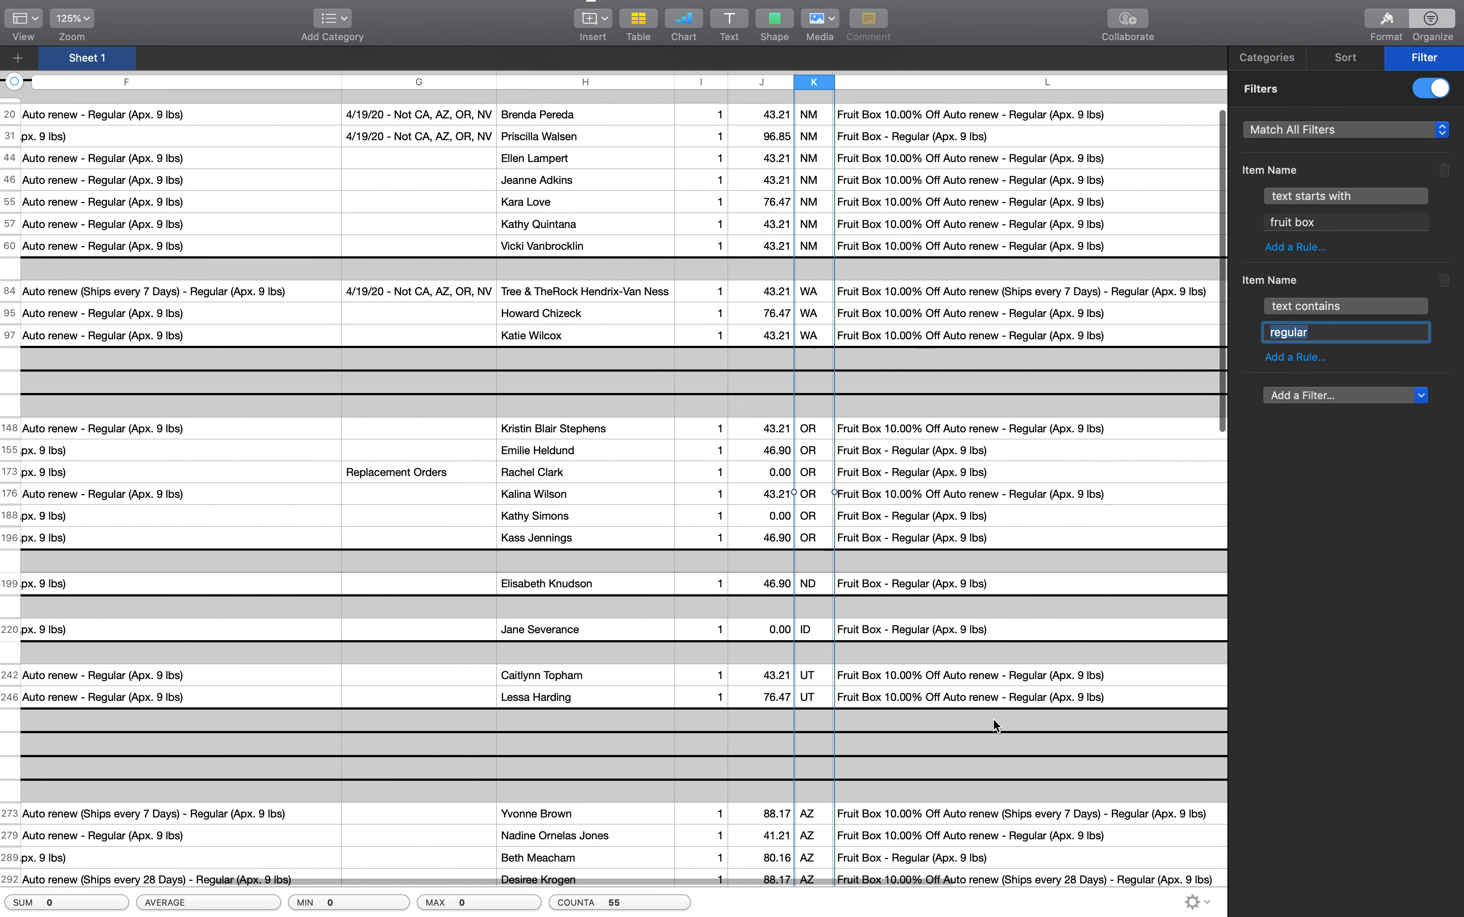
pyautogui.scroll(-10, 994, 725)
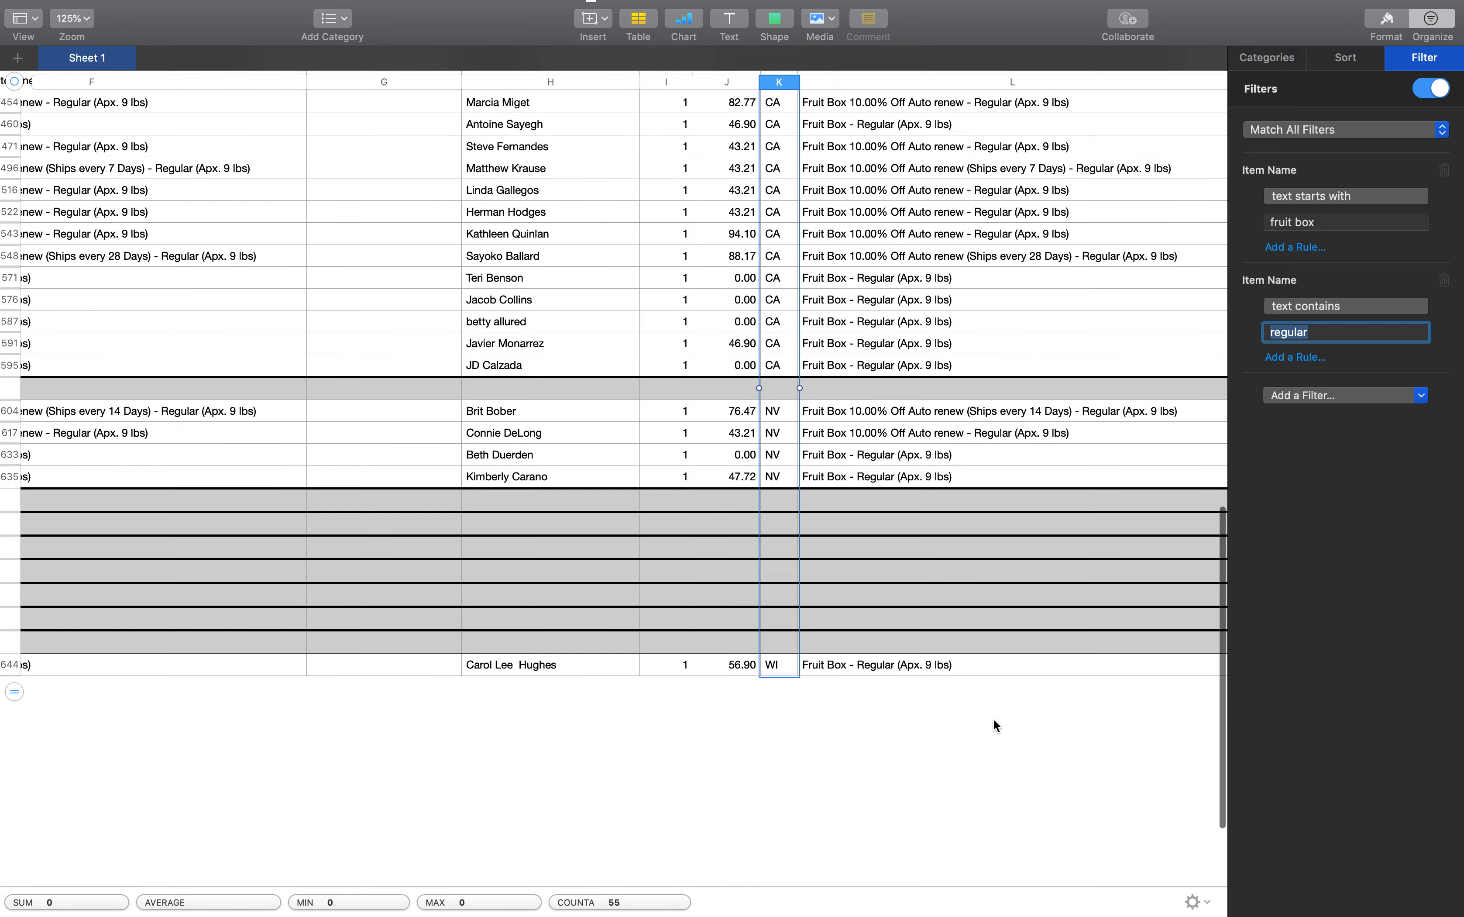
pyautogui.scroll(10, 994, 725)
pyautogui.hscroll(-1, 994, 725)
pyautogui.scroll(15, 995, 725)
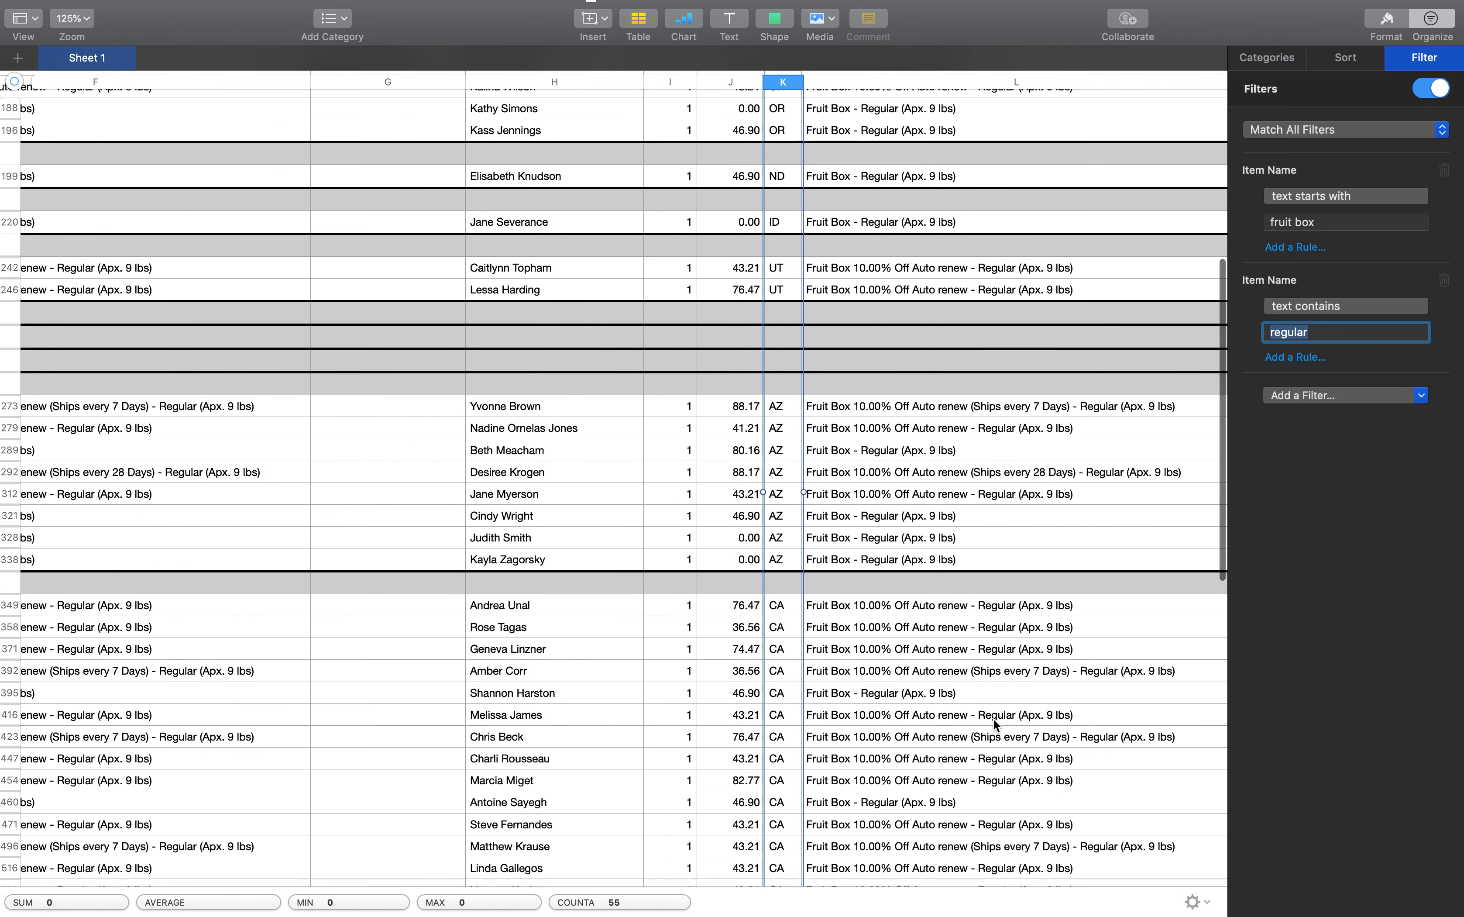
pyautogui.hscroll(-1, 994, 725)
pyautogui.scroll(2, 994, 725)
pyautogui.hscroll(-1, 994, 725)
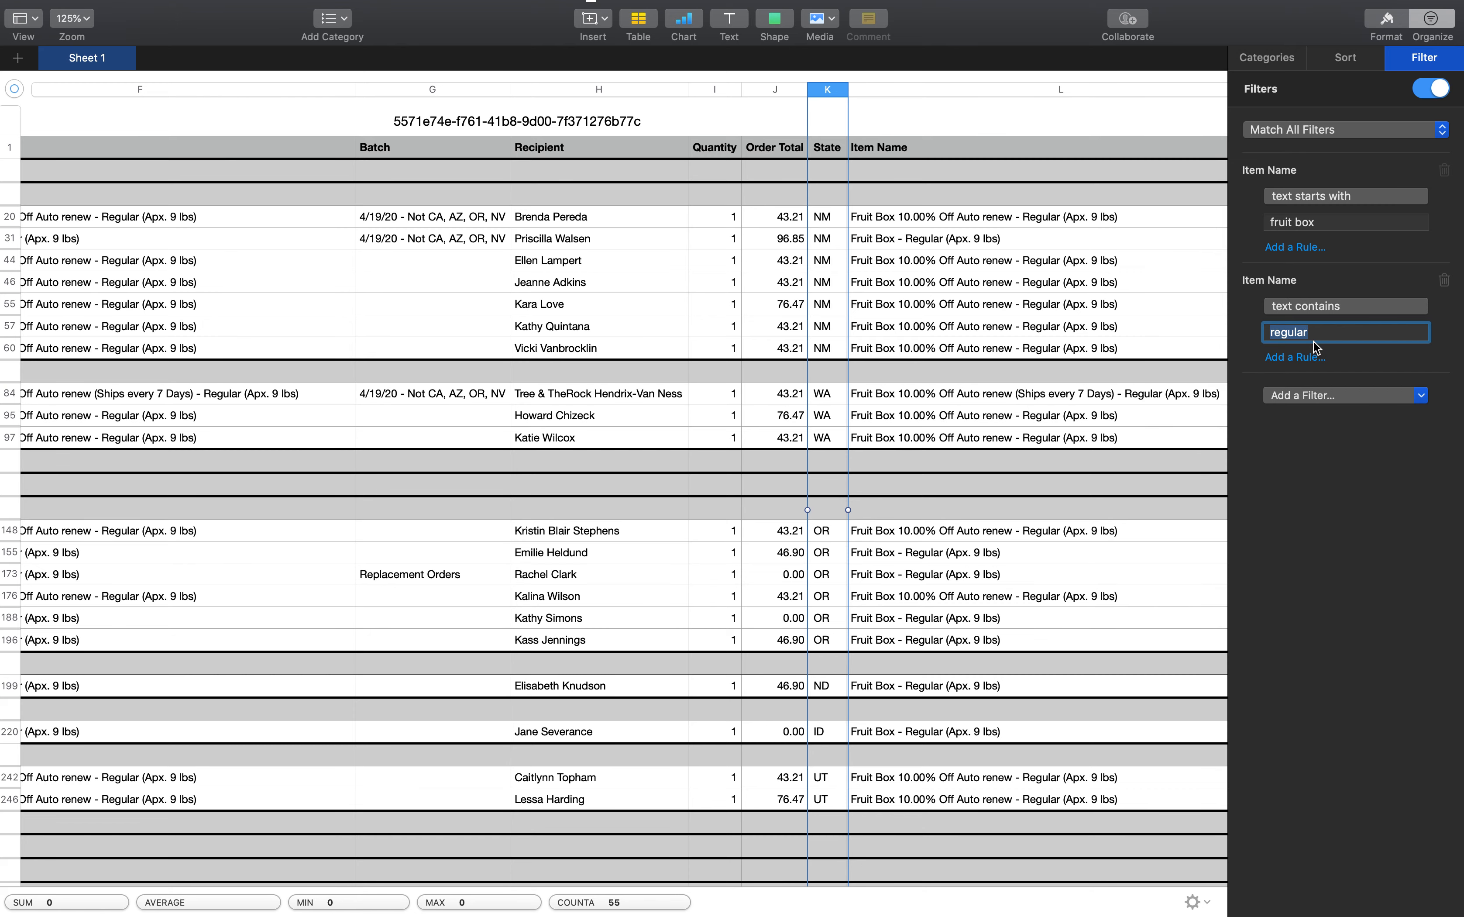
# Change the "text contains" value of the second Item Name filter to "small"
pyautogui.write('small')
pyautogui.press('Return')
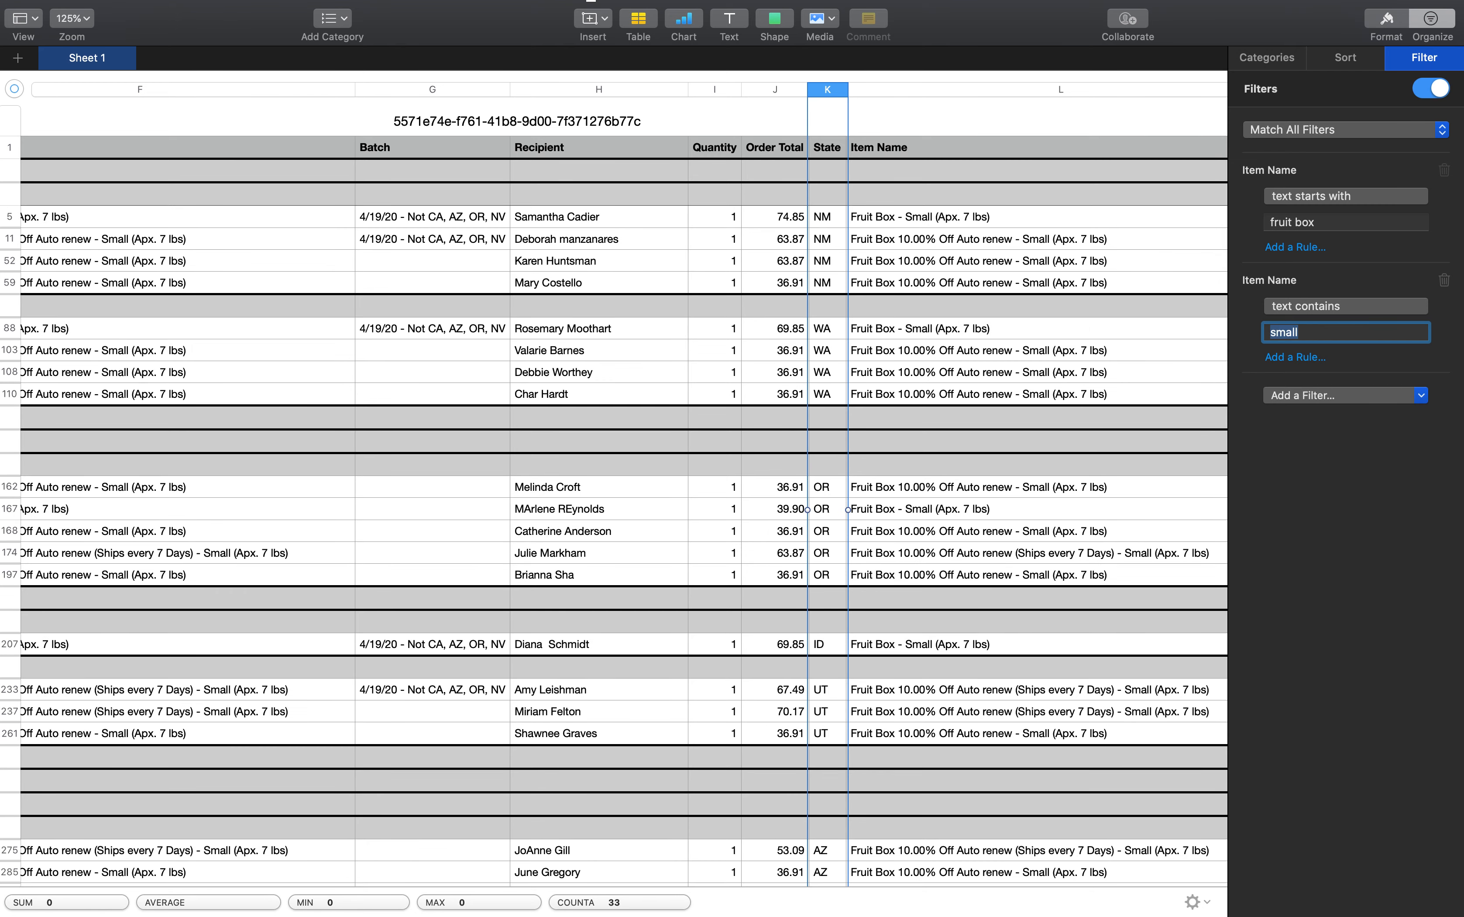
pyautogui.press('Right')
# Select the Order # cells of all rows in the CA group to count its small fruit boxes
pyautogui.hscroll(-15, 1080, 596)
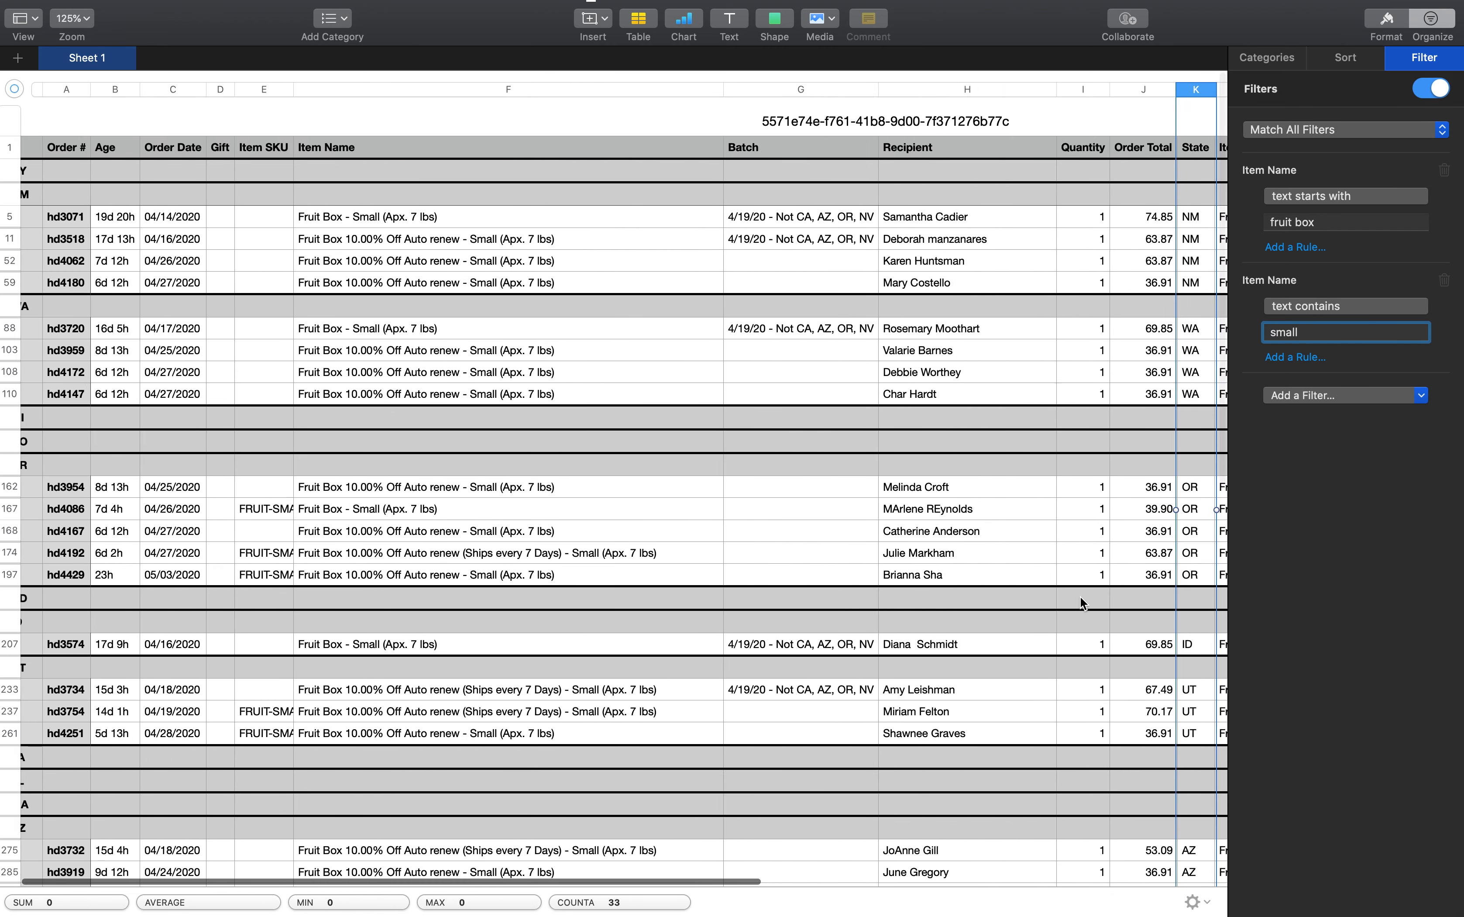
pyautogui.scroll(-10, 1080, 596)
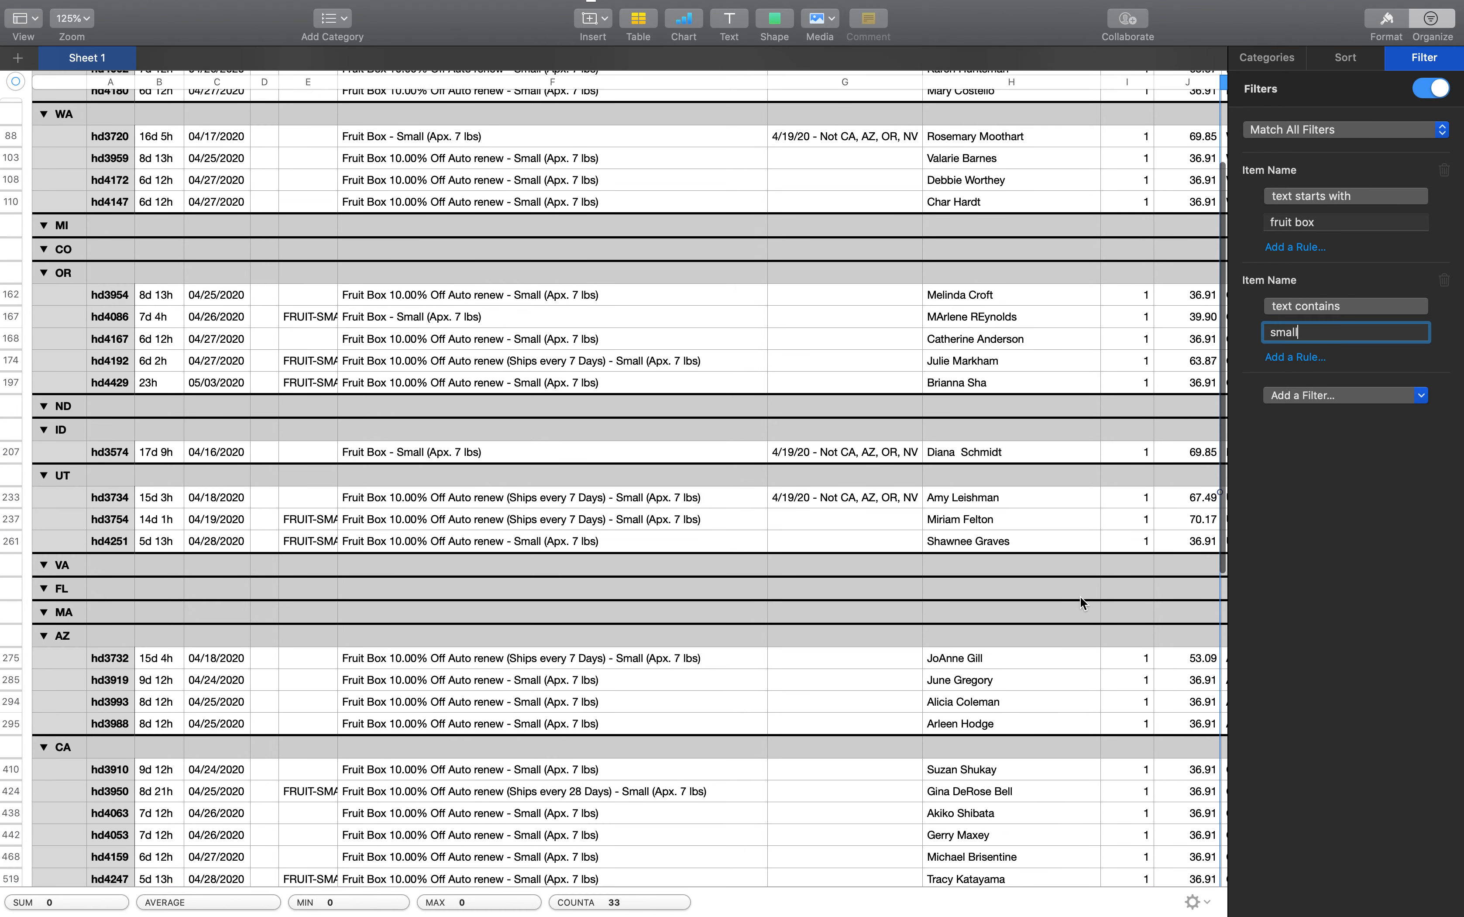
pyautogui.click(86, 587)
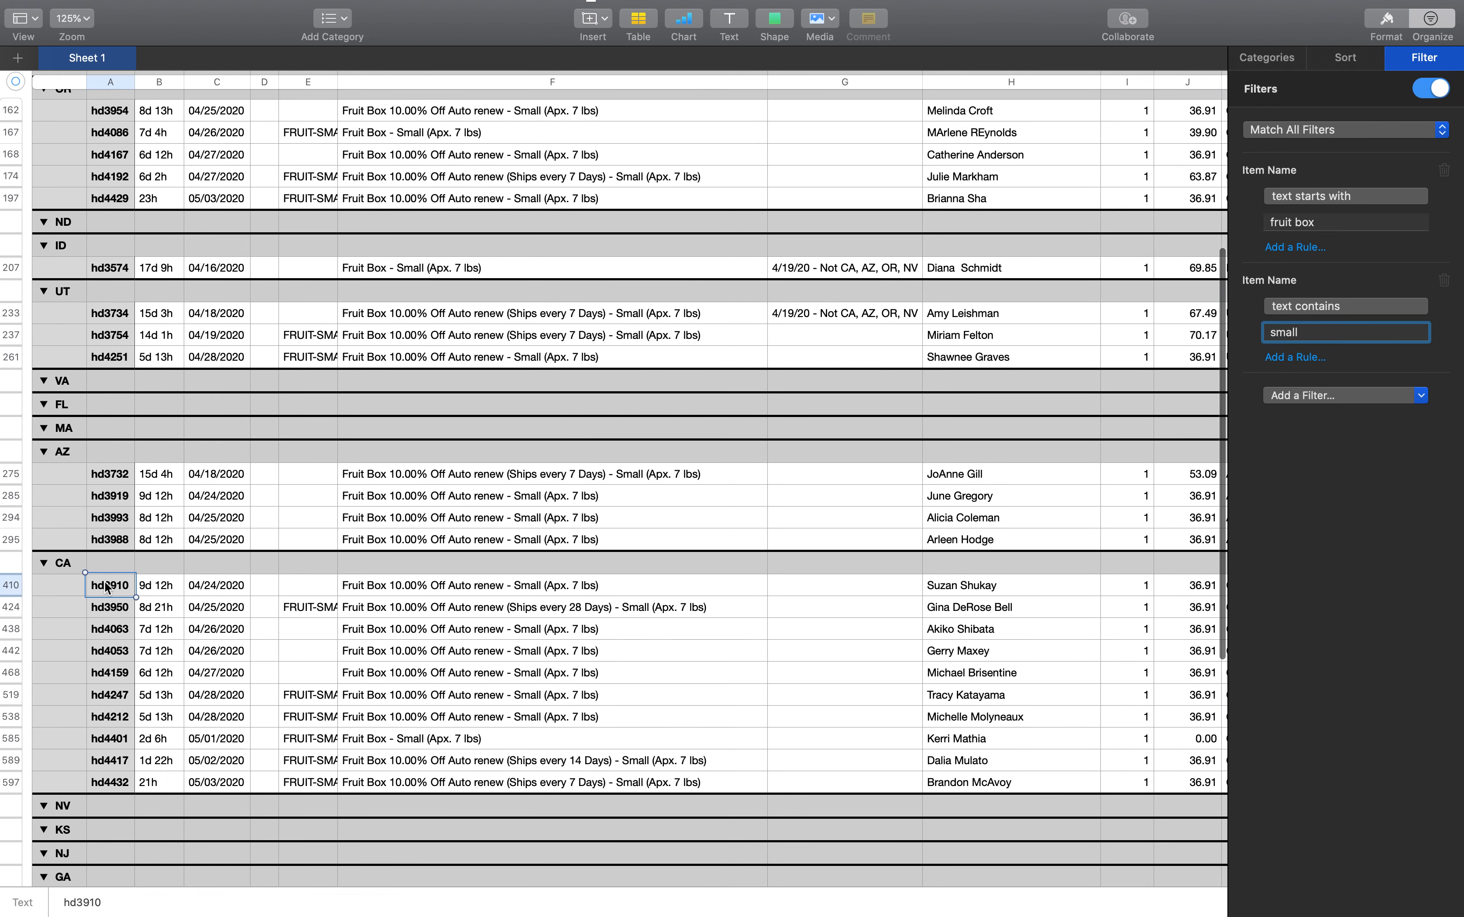
pyautogui.keyDown('shift'); pyautogui.click(119, 783); pyautogui.keyUp('shift')
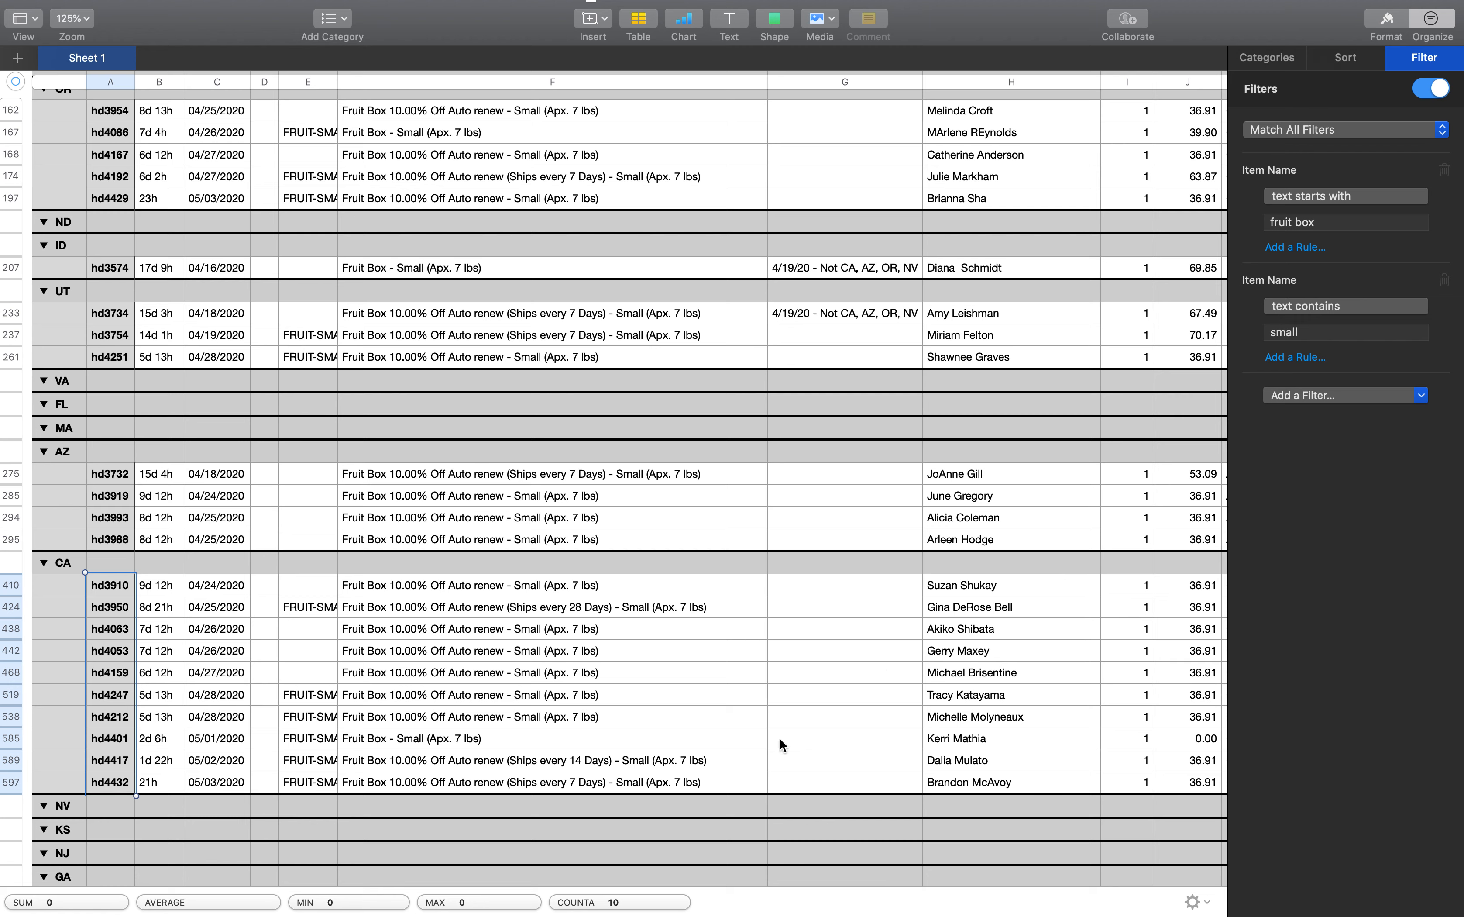
pyautogui.moveTo(968, 5)
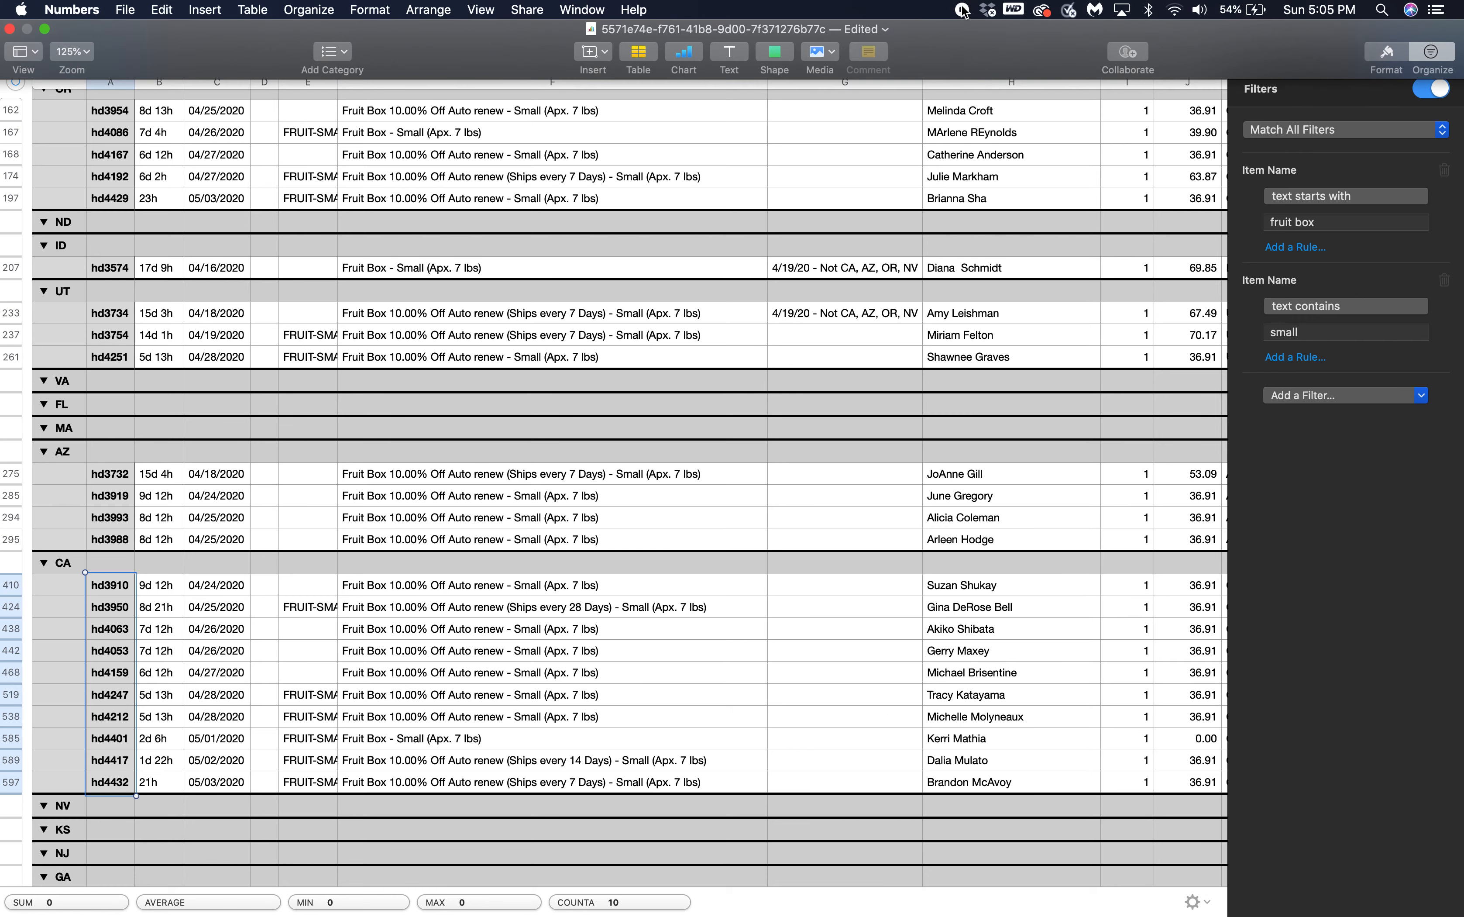